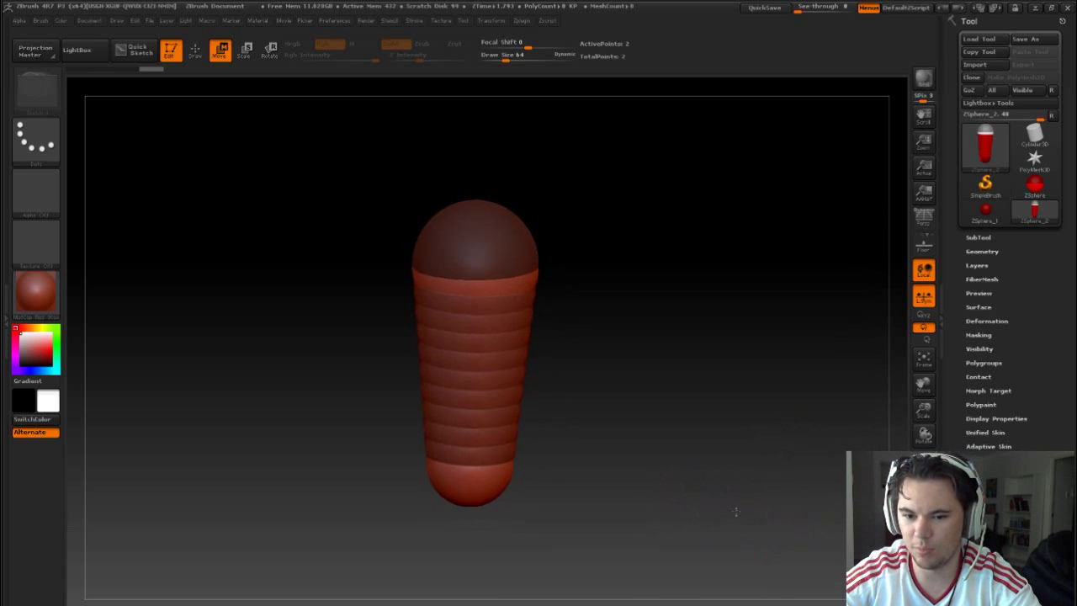
Move the lower ZSphere up so that it sits close beneath the top sphere, and adjust its placement from the side.
mouse_move(733, 503)
alt+mouse_down()
mouse_move(702, 479)
mouse_move(750, 500)
alt+mouse_up()
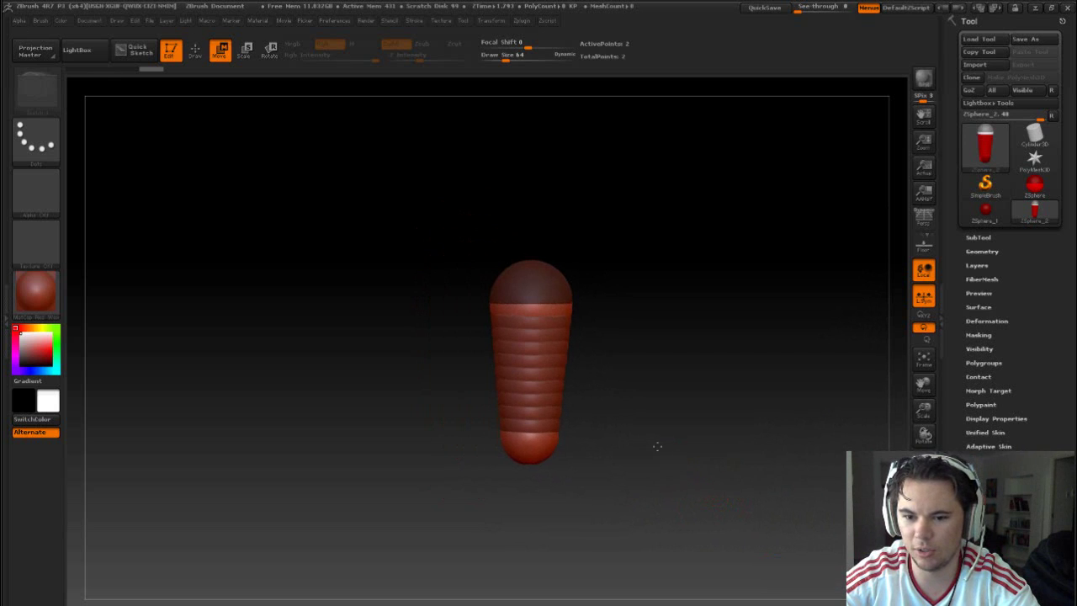
mouse_move(690, 464)
alt+mouse_down()
mouse_move(692, 446)
mouse_move(722, 507)
mouse_move(686, 466)
alt+mouse_up()
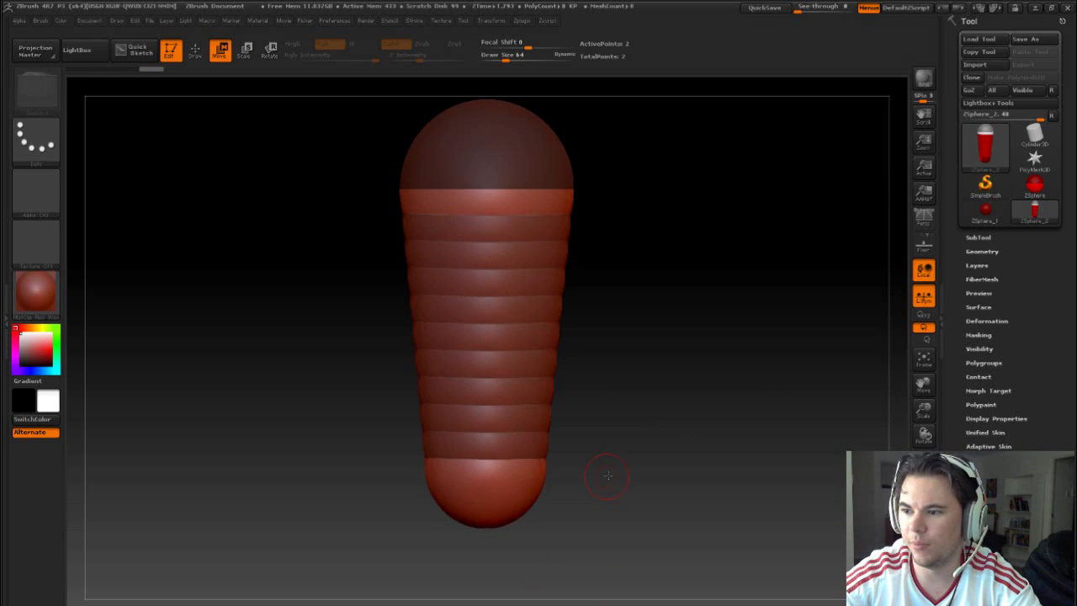
alt+drag(608, 476, 642, 510)
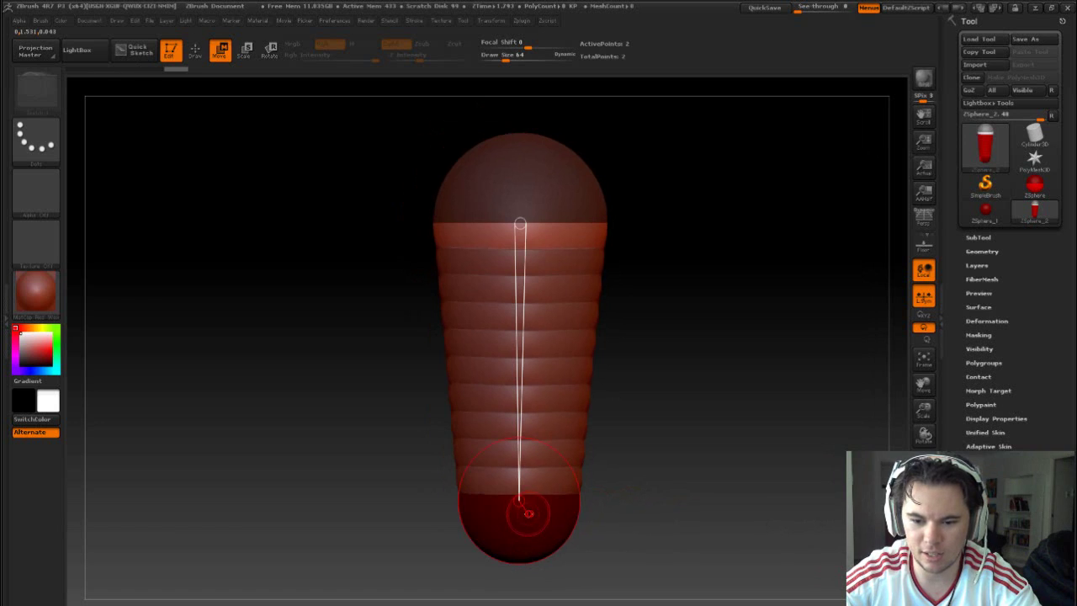
drag(524, 503, 501, 398)
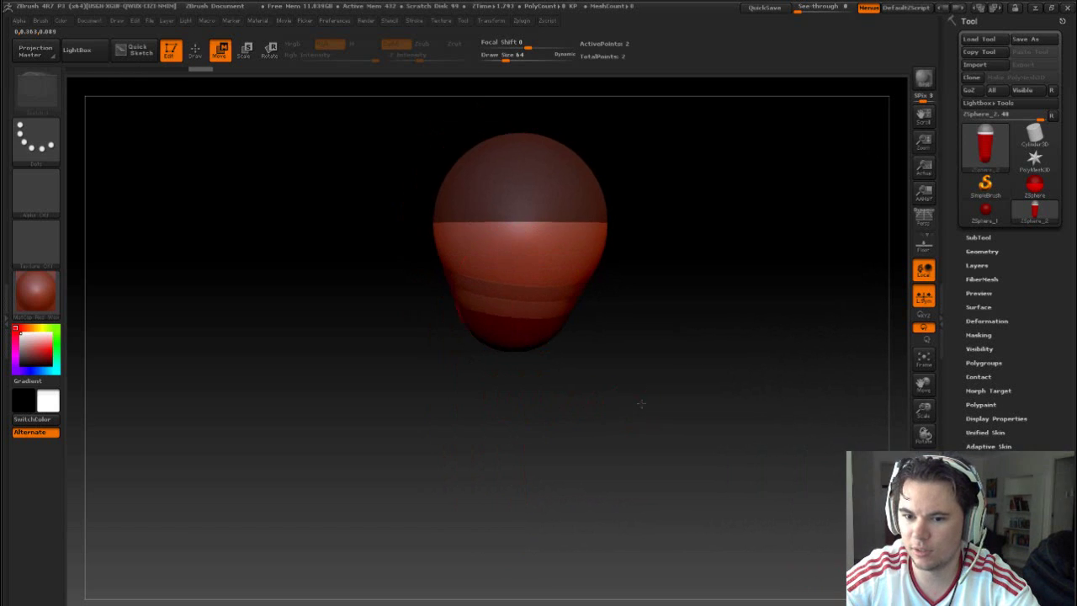
drag(641, 404, 668, 414)
drag(496, 327, 521, 325)
Scale the lower ZSphere down to less than half the width of the top sphere.
key(r)
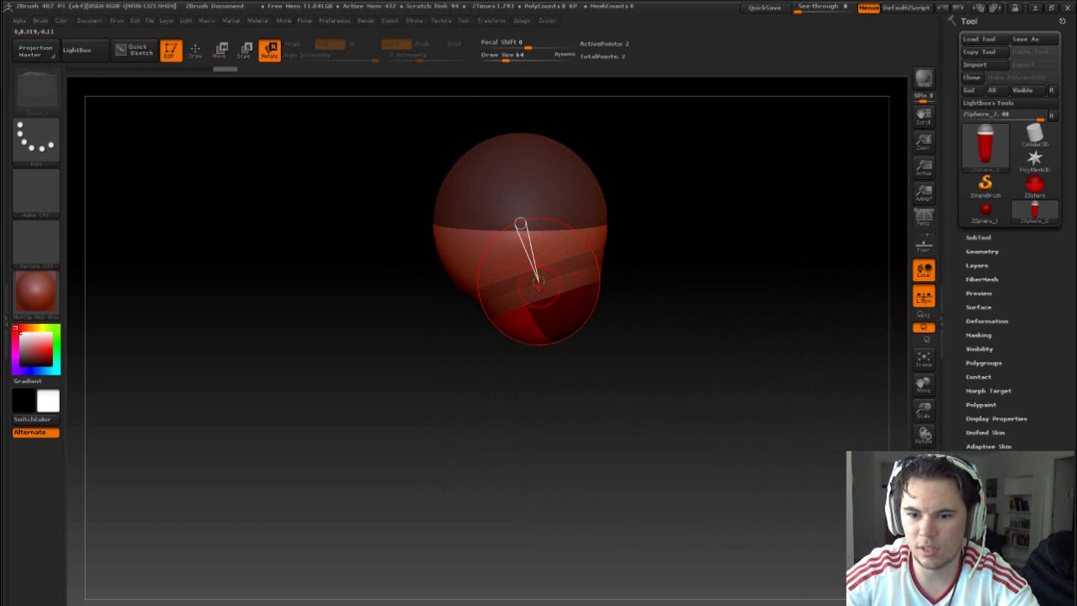
drag(539, 282, 535, 296)
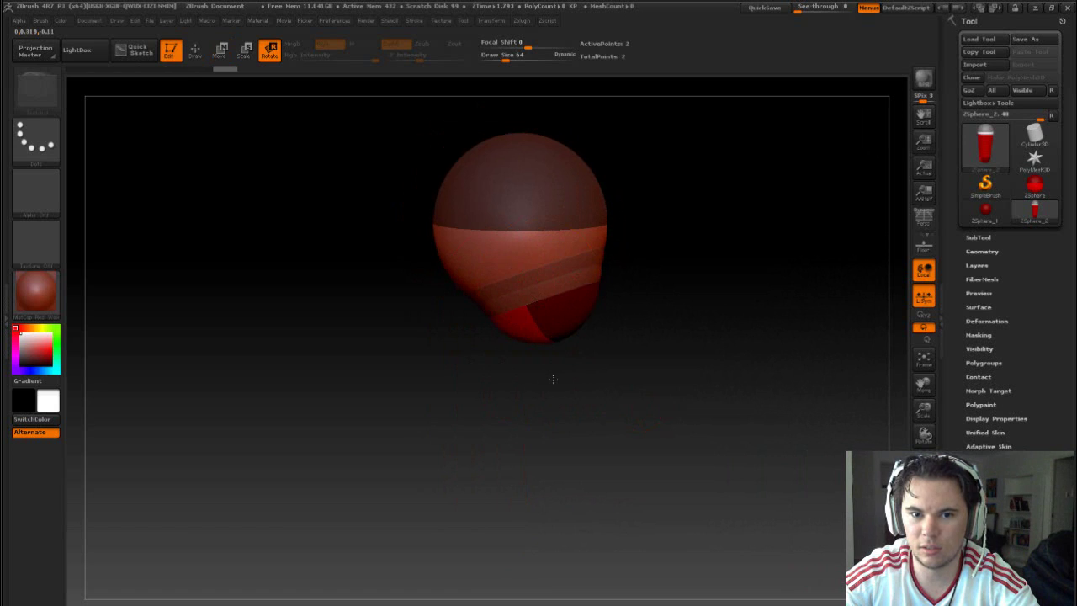
drag(553, 379, 553, 375)
key(e)
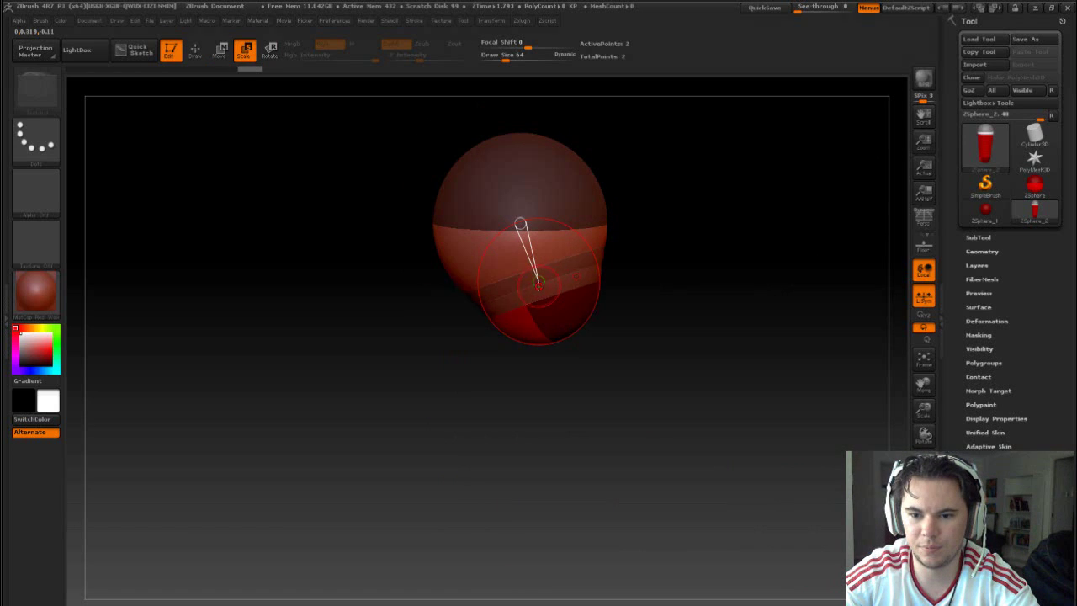
drag(536, 288, 578, 226)
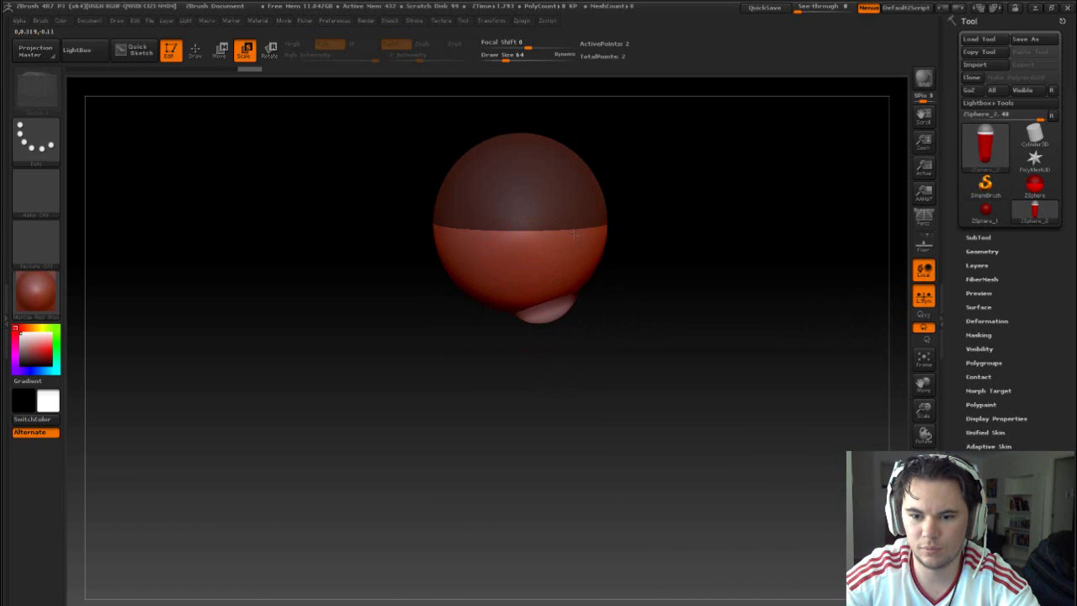
drag(693, 342, 658, 364)
Reposition the small lower ZSphere so it forms a short taper directly beneath the head sphere.
key(w)
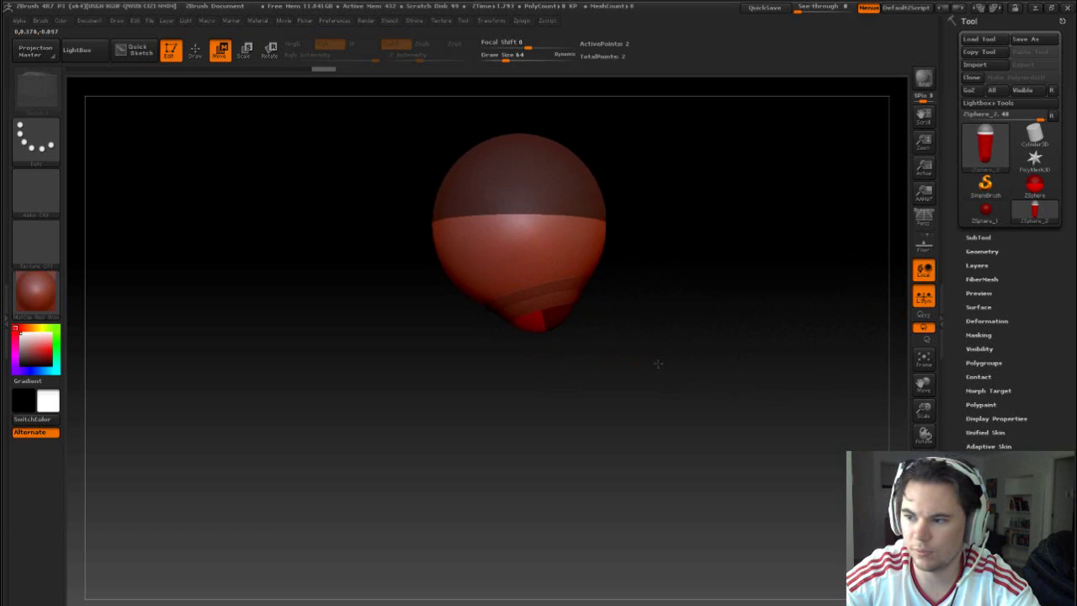
mouse_move(538, 316)
mouse_down()
mouse_move(509, 333)
mouse_move(543, 328)
mouse_move(529, 332)
mouse_move(569, 365)
mouse_move(568, 383)
mouse_move(643, 336)
mouse_move(635, 365)
mouse_move(573, 365)
mouse_move(555, 349)
mouse_up()
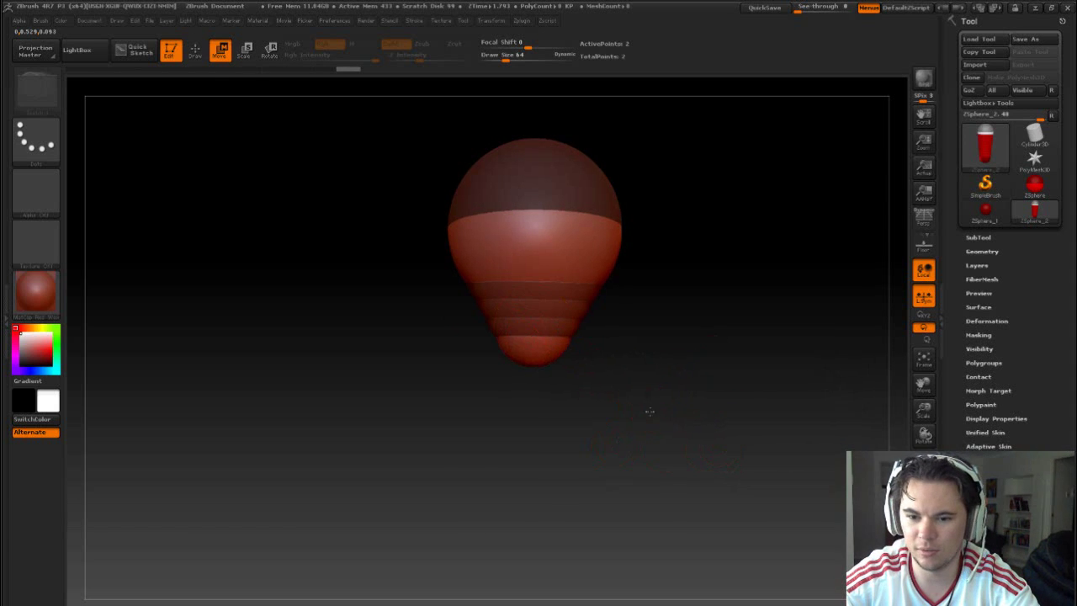
alt+drag(650, 412, 666, 435)
drag(562, 412, 565, 386)
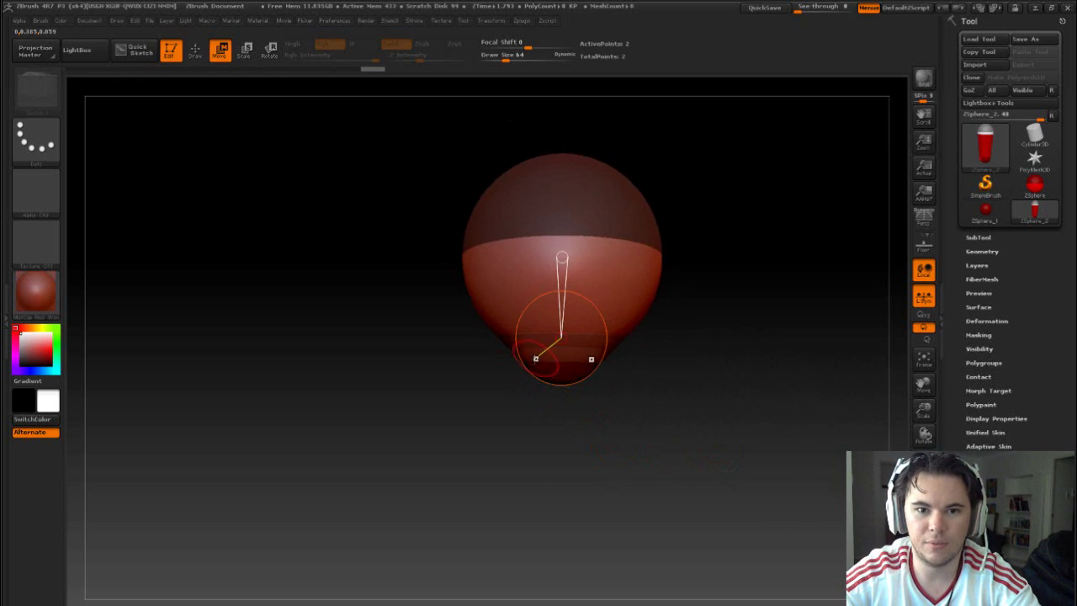
Add a small ZSphere at the underside of the tapered sphere and pull it straight down to form a neck.
key(q)
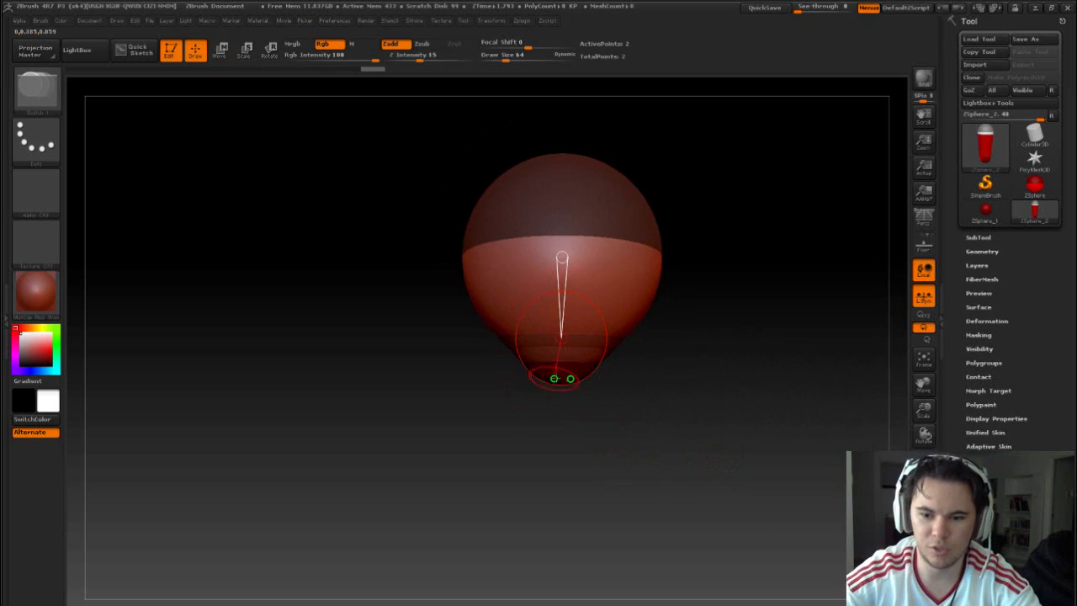
key(ctrl)
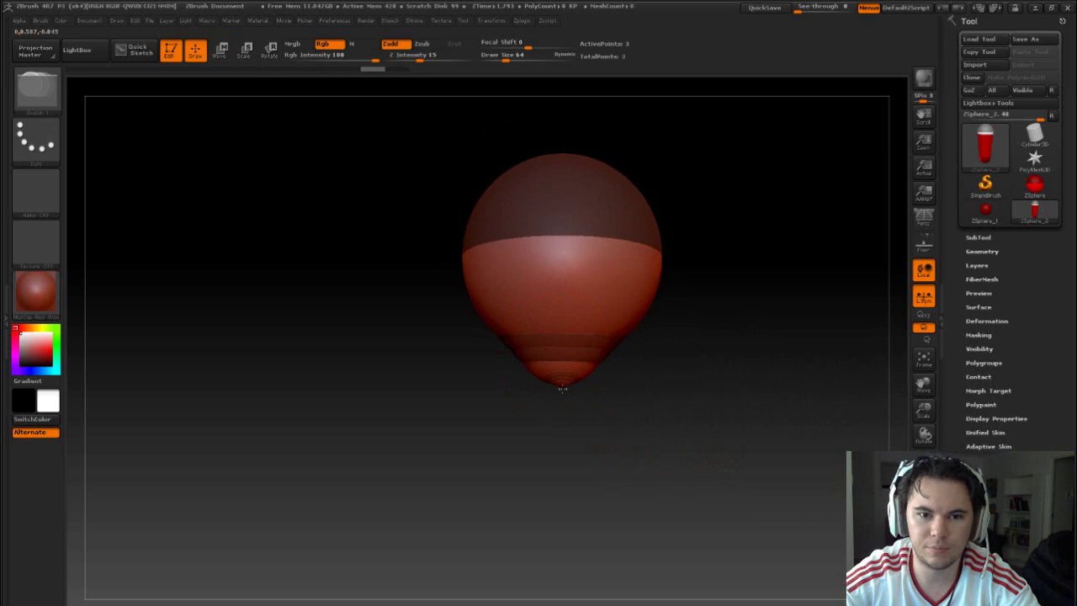
key(w)
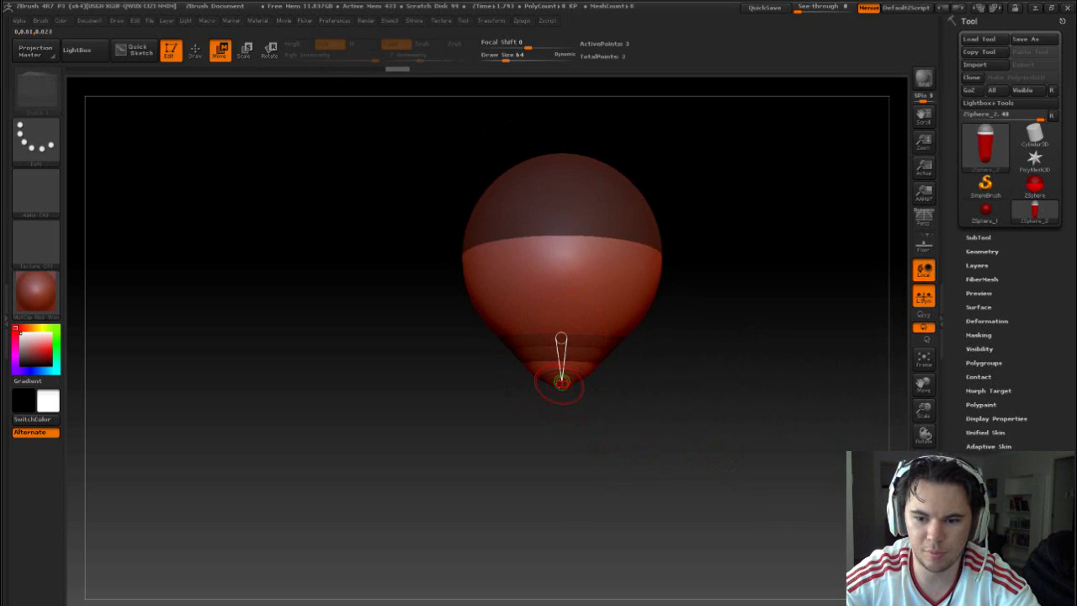
drag(561, 384, 557, 426)
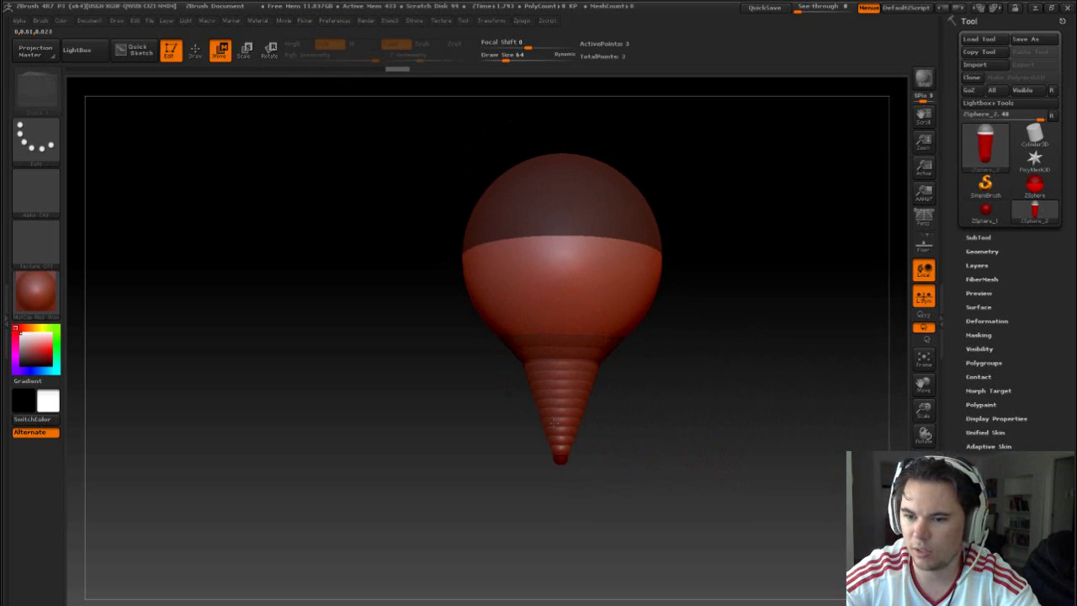
Scale up the ZSphere at the neck's lower end to nearly the neck's width and move it up slightly.
key(e)
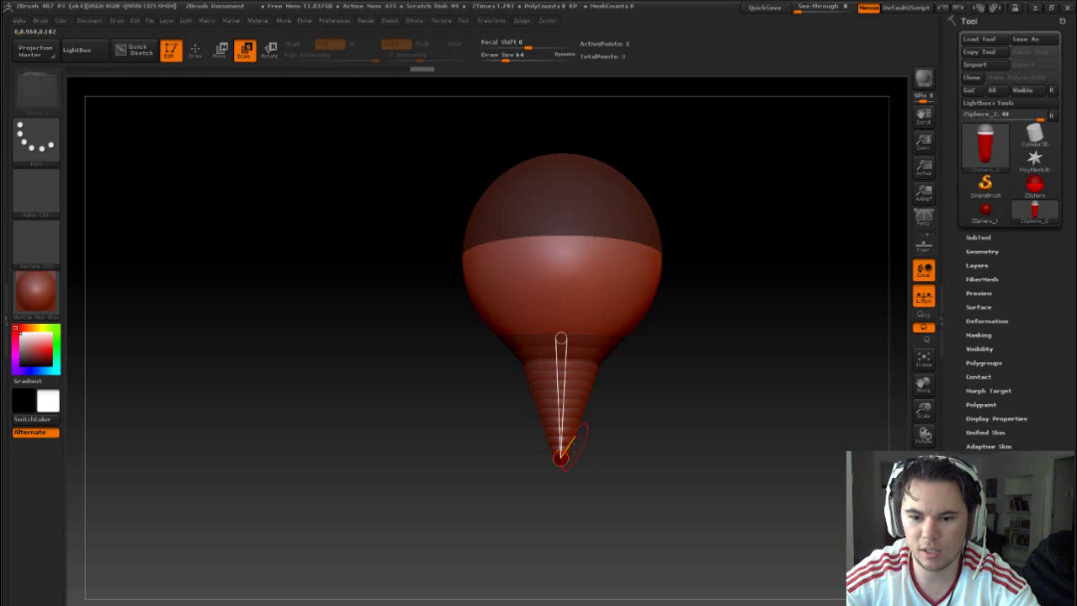
drag(556, 502, 552, 517)
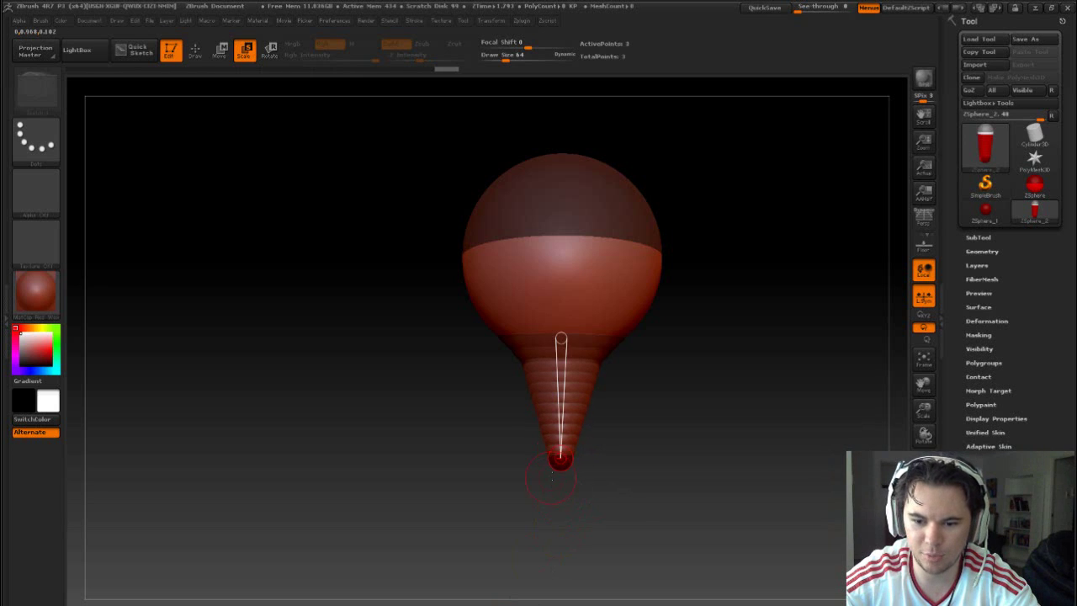
drag(559, 465, 557, 519)
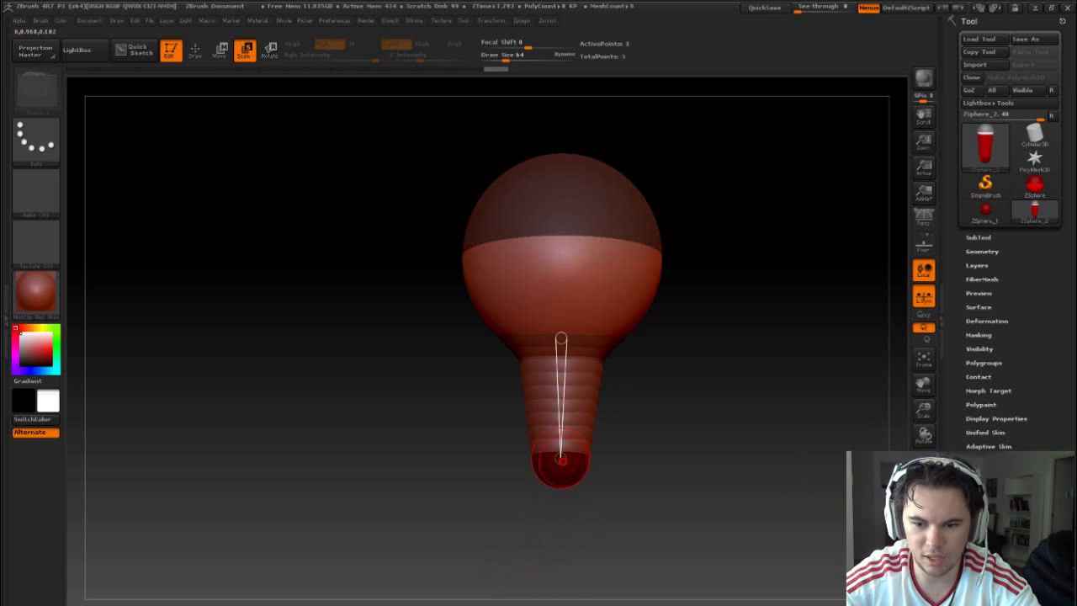
key(w)
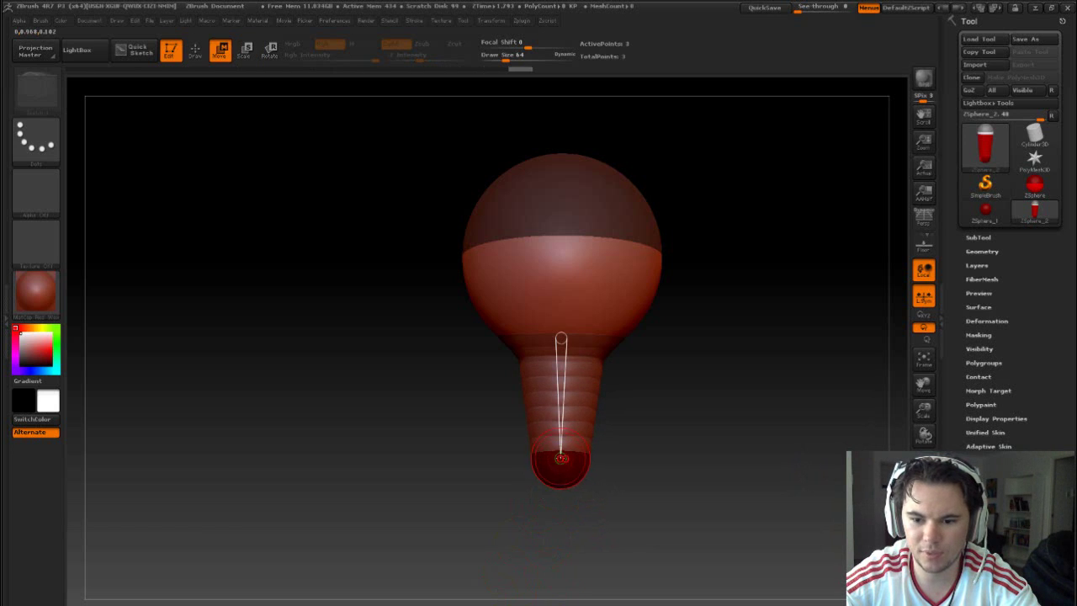
drag(562, 463, 558, 450)
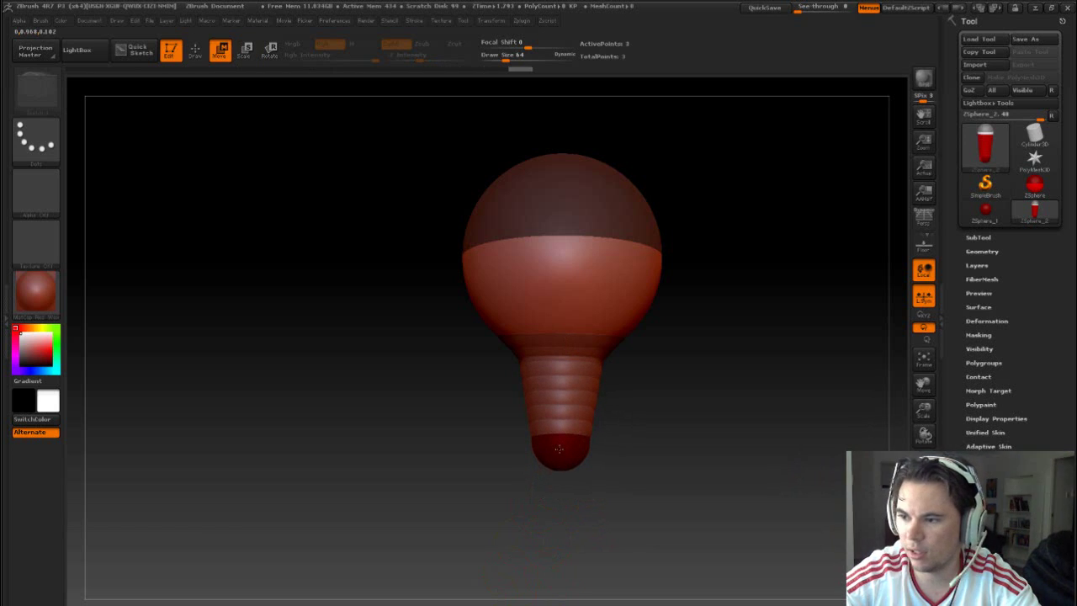
Add another ZSphere at the lower end of the neck and move it down to extend the chain.
alt+drag(659, 471, 649, 444)
key(f)
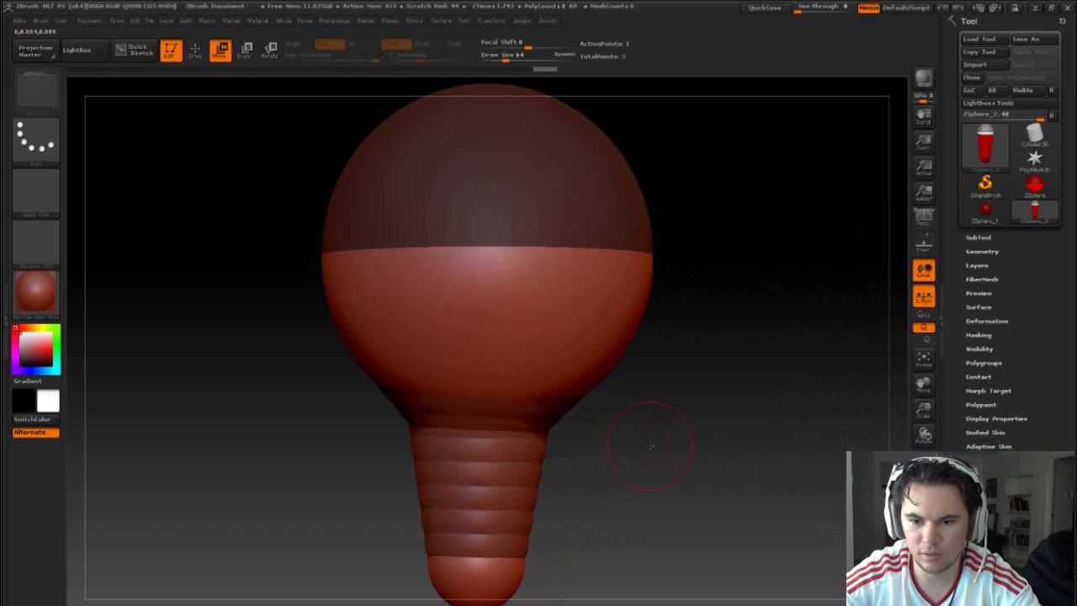
mouse_move(685, 475)
mouse_down()
mouse_move(692, 471)
mouse_move(668, 474)
mouse_move(678, 362)
mouse_up()
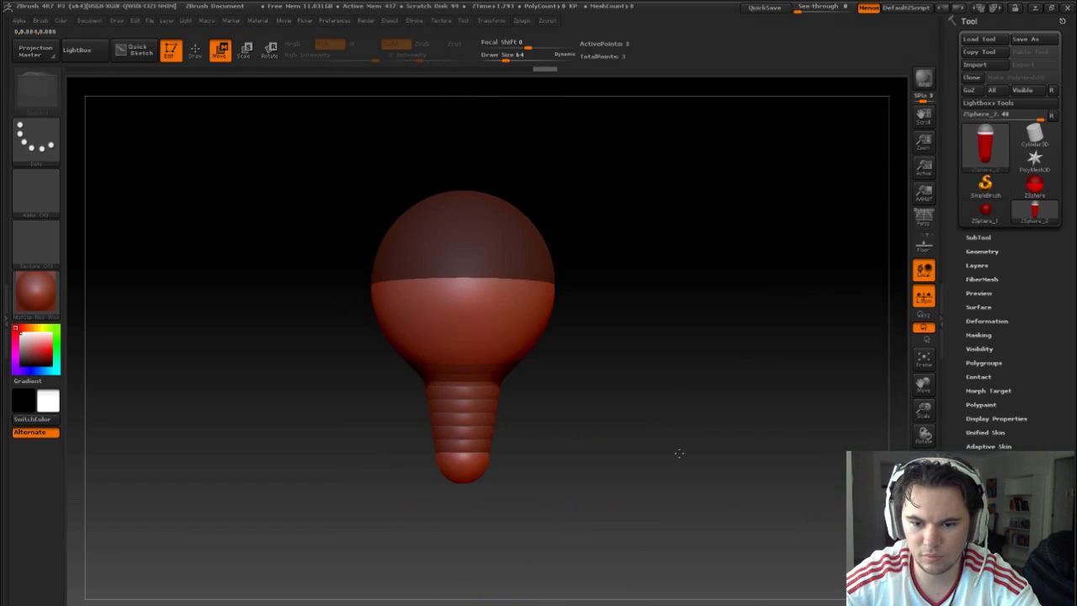
drag(678, 452, 589, 394)
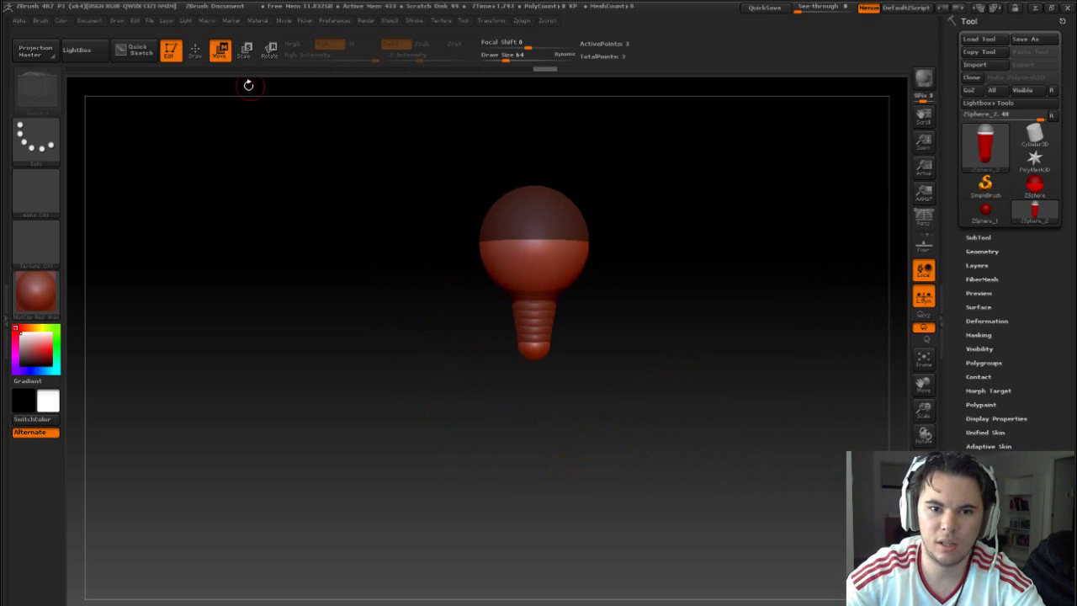
click(194, 52)
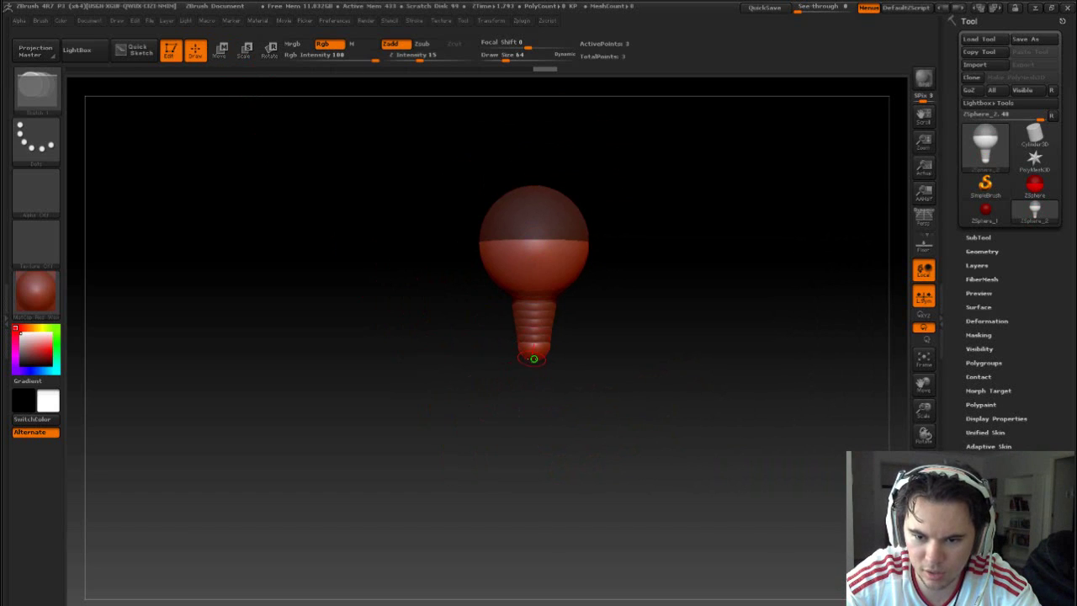
key(w)
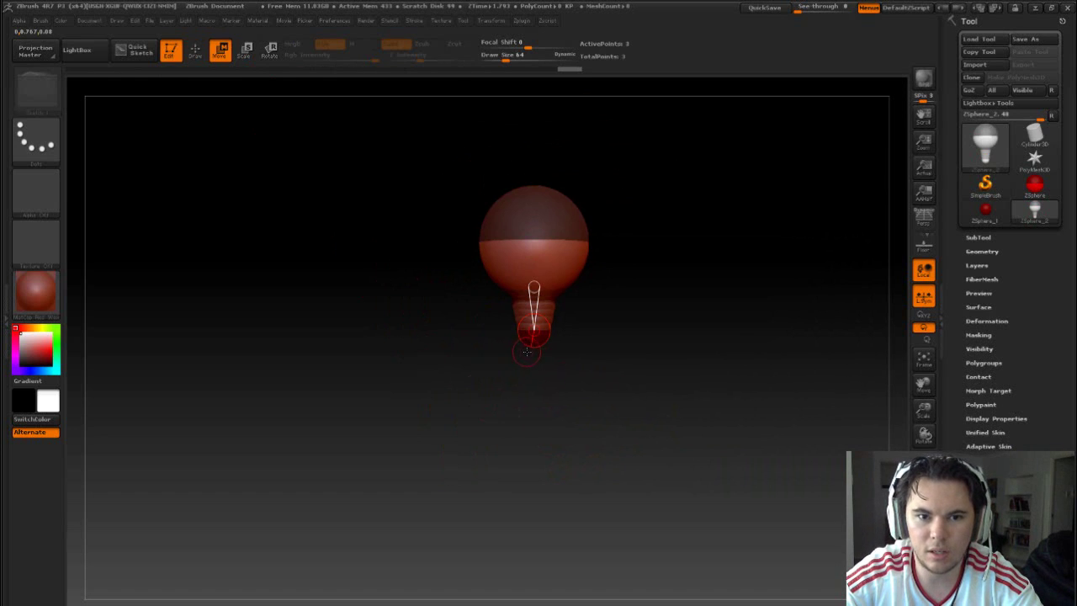
key(q)
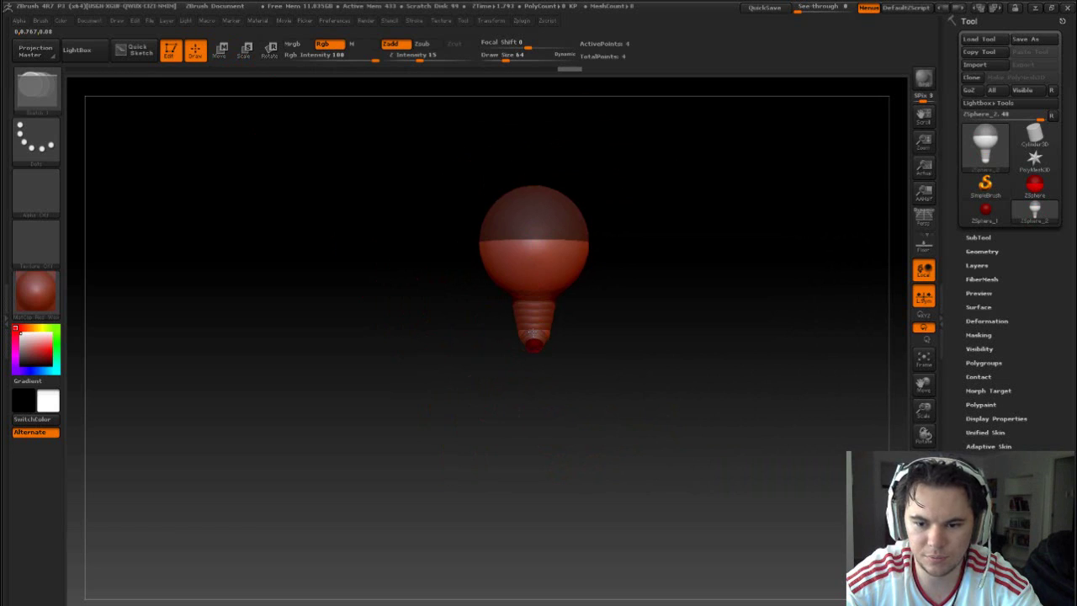
key(w)
mouse_move(532, 339)
mouse_down()
mouse_move(540, 364)
mouse_move(682, 378)
mouse_up()
drag(534, 362, 527, 361)
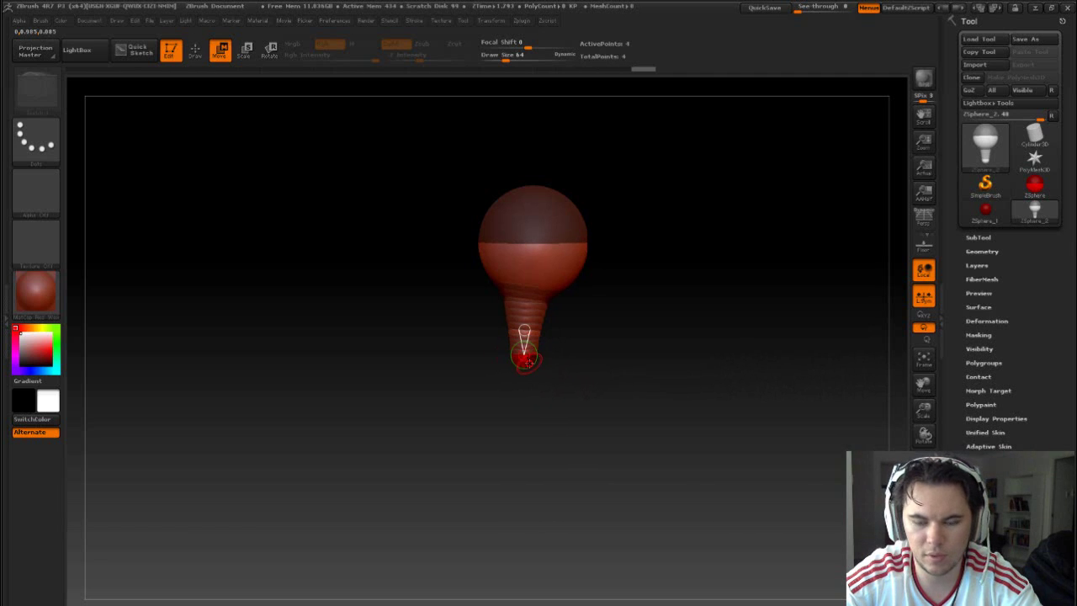
Scale up the lowest ZSphere to nearly the size of the head sphere to form the upper torso.
key(e)
drag(577, 432, 635, 590)
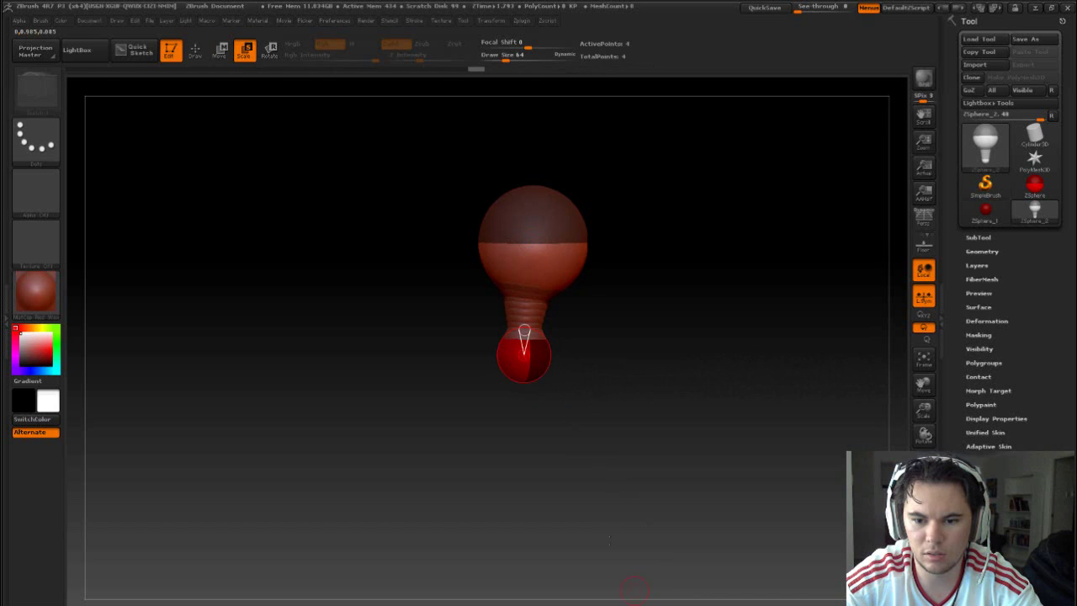
drag(523, 341, 625, 396)
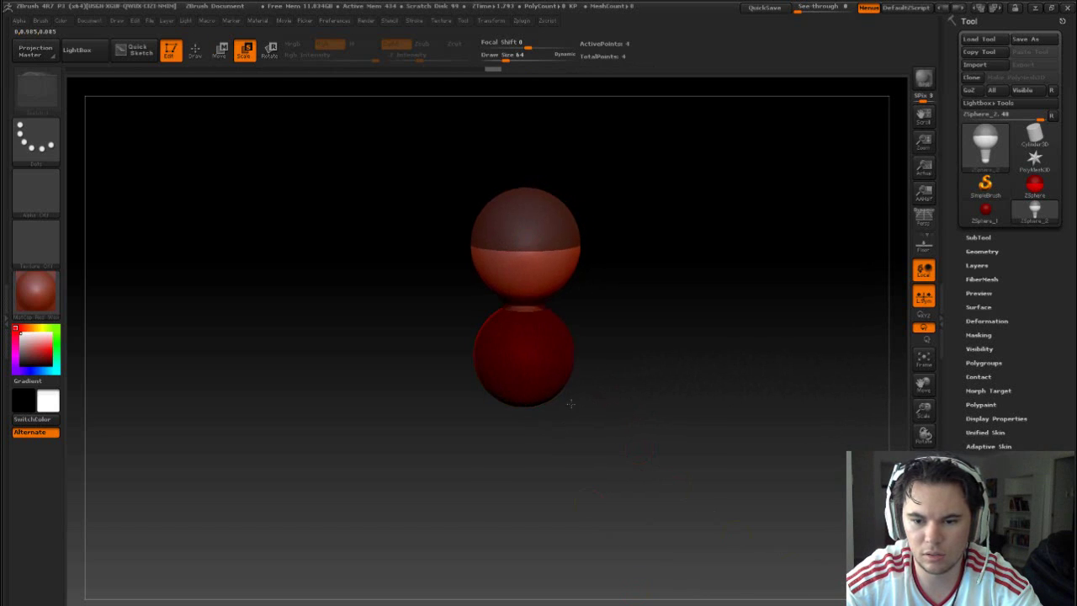
mouse_move(535, 371)
mouse_down()
mouse_move(518, 353)
mouse_move(524, 337)
mouse_move(534, 360)
mouse_move(521, 376)
mouse_up()
Move the large torso ZSphere down so the neck segment shows between it and the head.
key(w)
drag(578, 356, 553, 357)
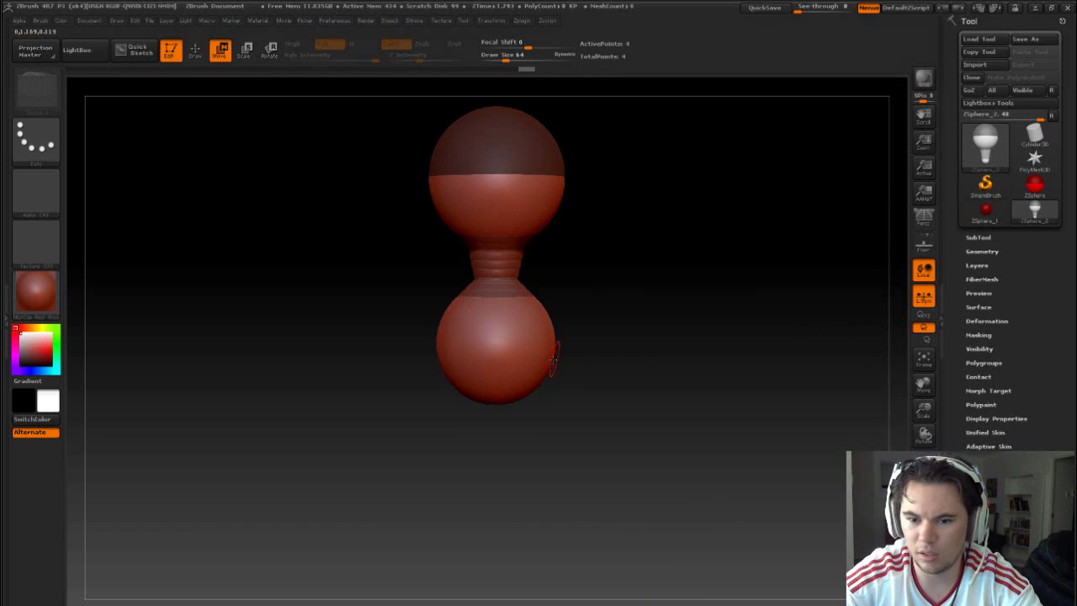
drag(607, 425, 620, 418)
drag(551, 419, 528, 423)
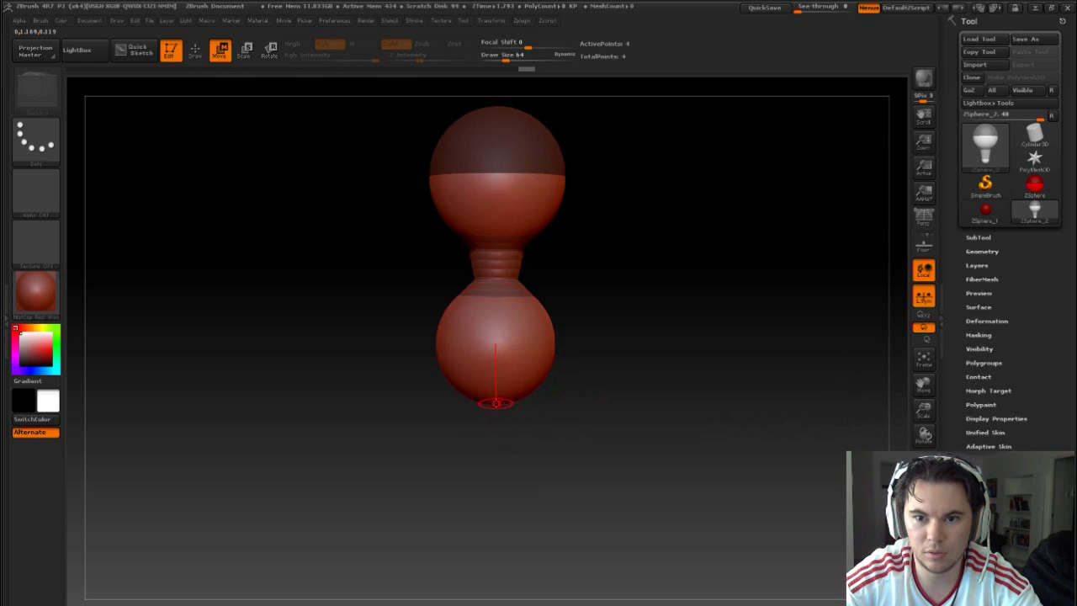
Add a slightly smaller ZSphere at the underside of the torso sphere and move it down to lengthen the torso.
key(q)
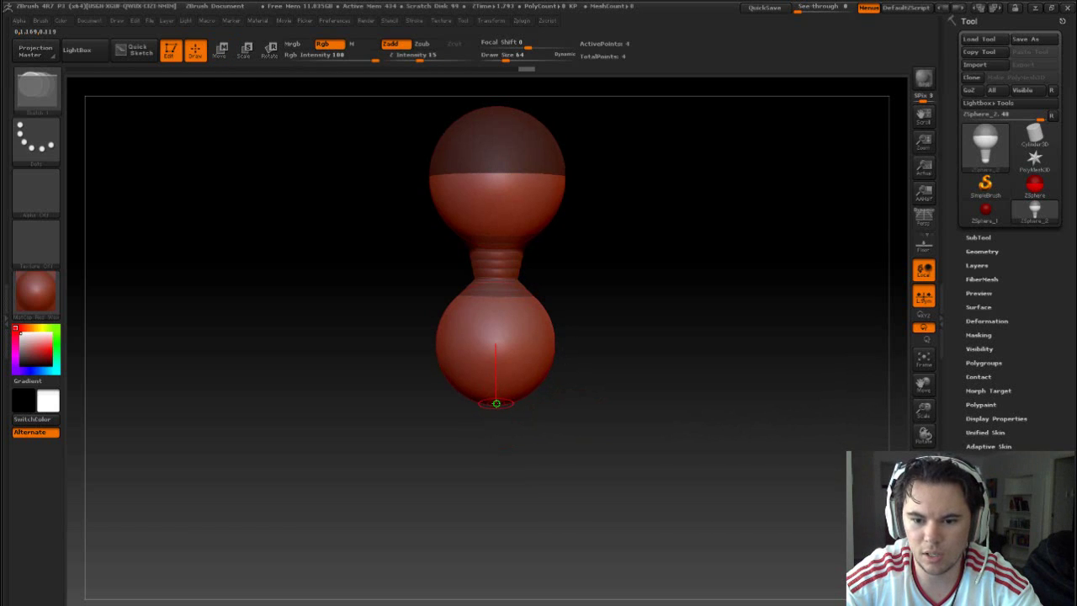
drag(497, 408, 510, 446)
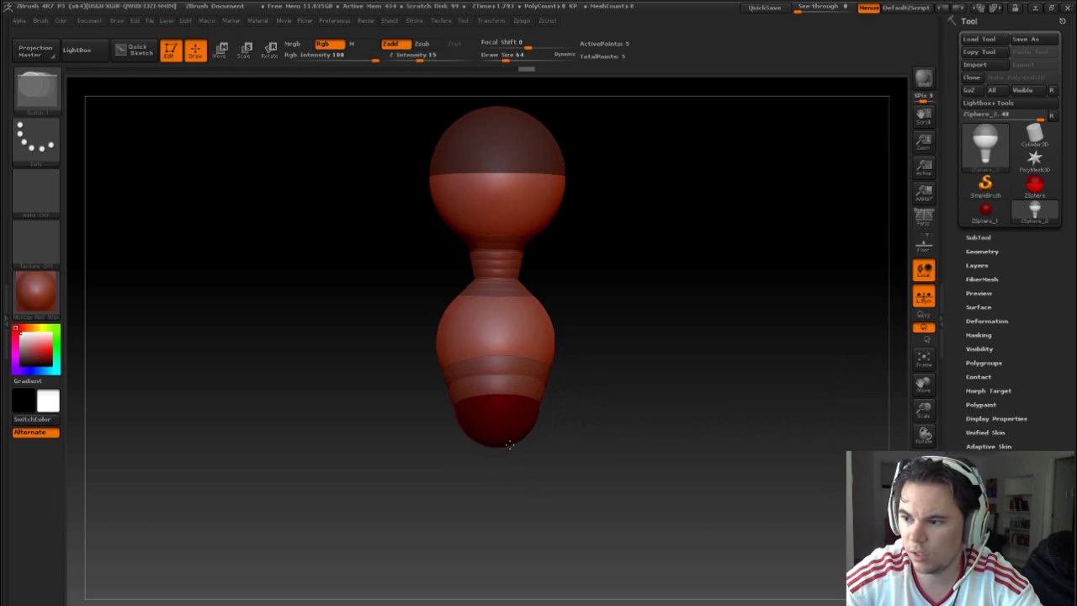
key(w)
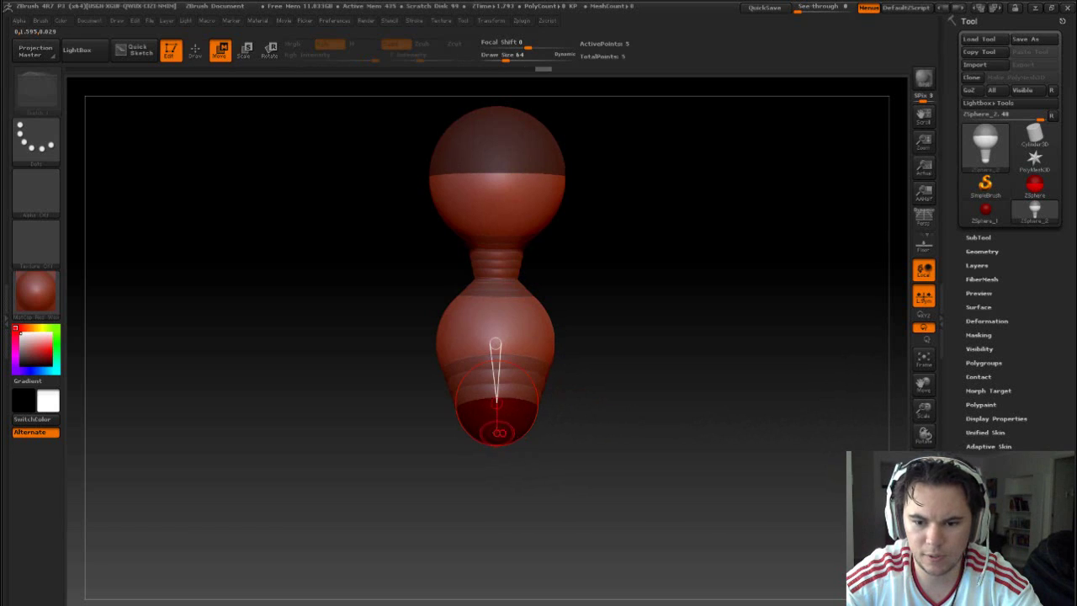
drag(493, 421, 497, 433)
drag(636, 430, 678, 431)
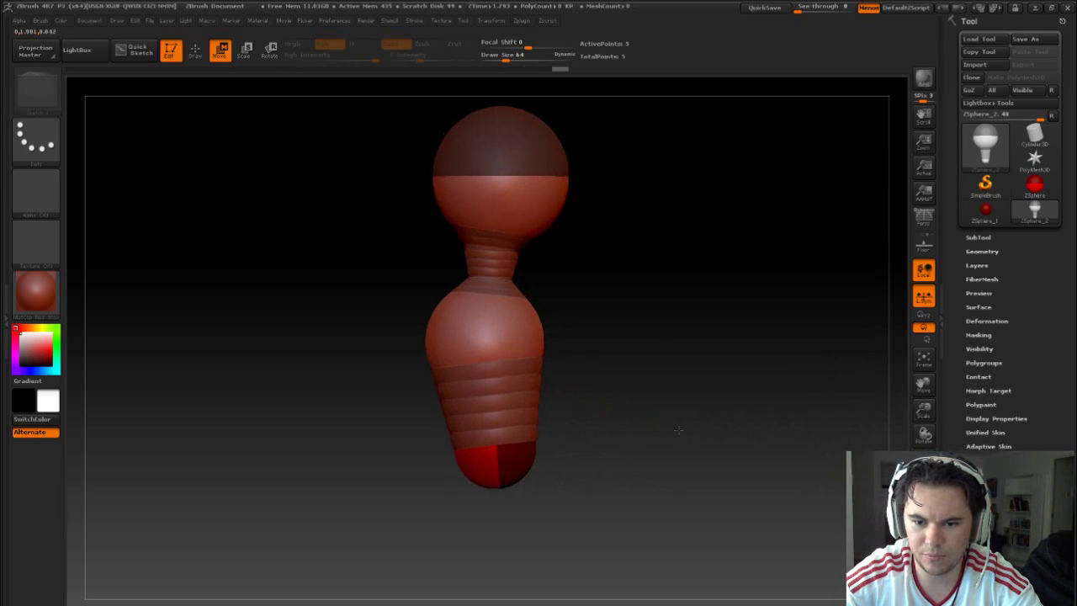
Shift the lowest torso ZSphere slightly so it lines up beneath the chest sphere.
drag(510, 459, 502, 464)
alt+drag(637, 478, 600, 436)
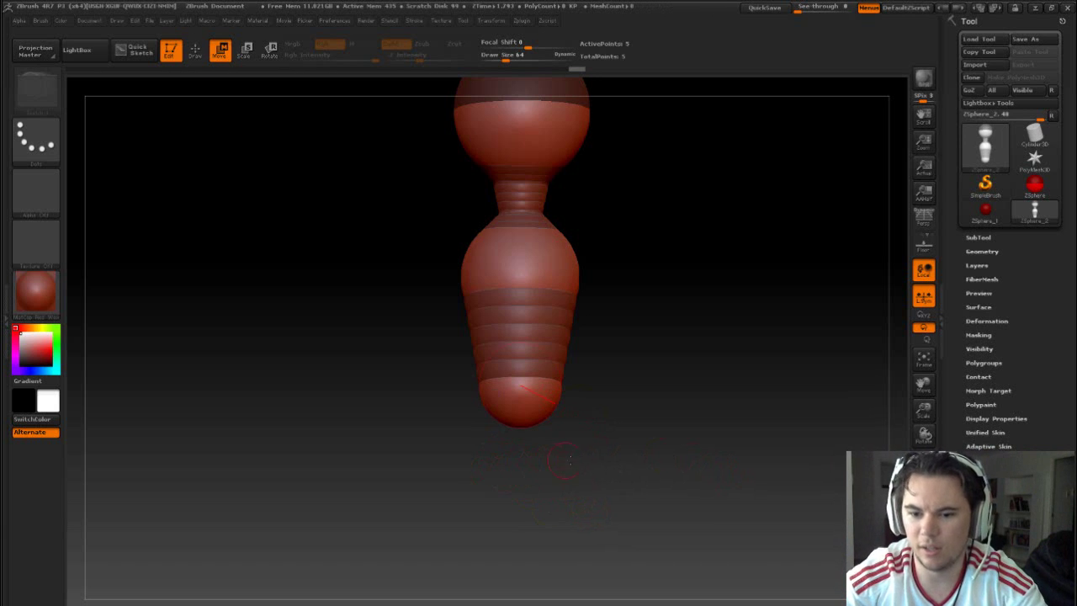
drag(628, 440, 639, 451)
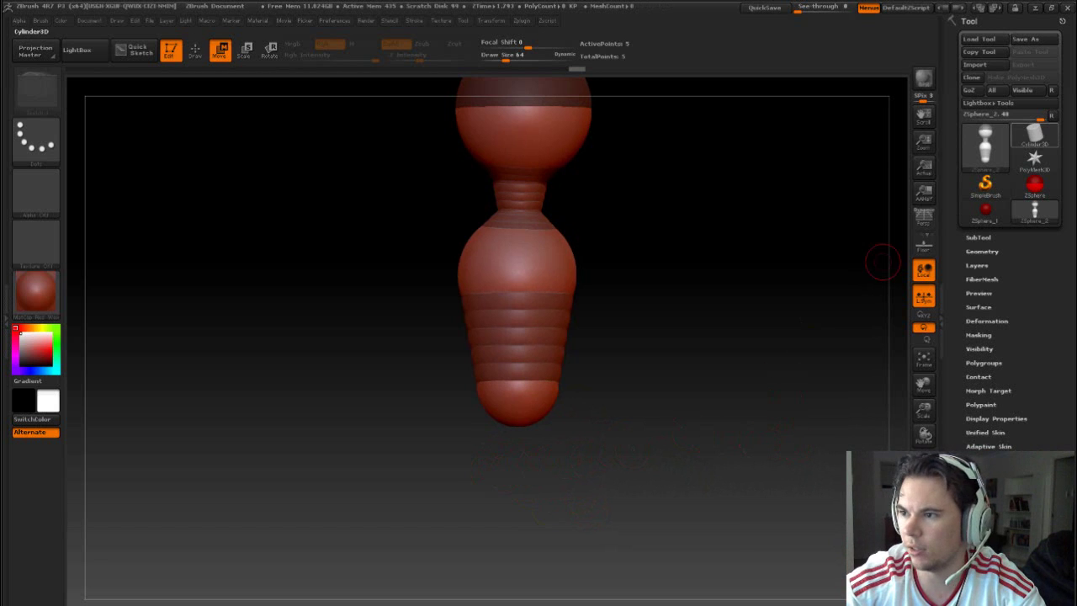
Check the character's body proportions in the Tracer reference PDF.
mouse_move(1034, 134)
drag(1076, 59, 1076, 21)
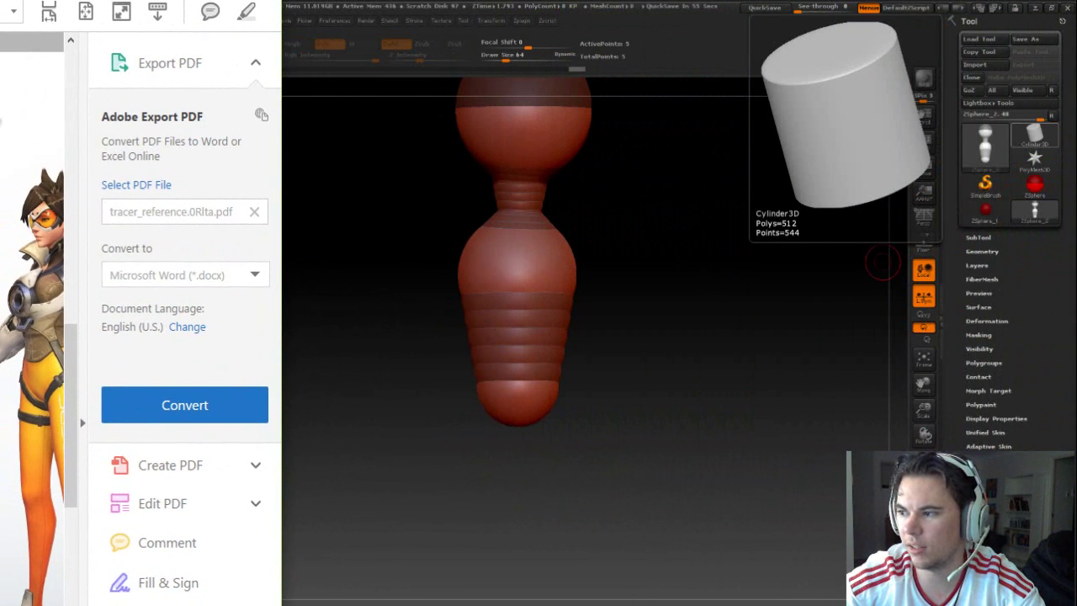
click(377, 3)
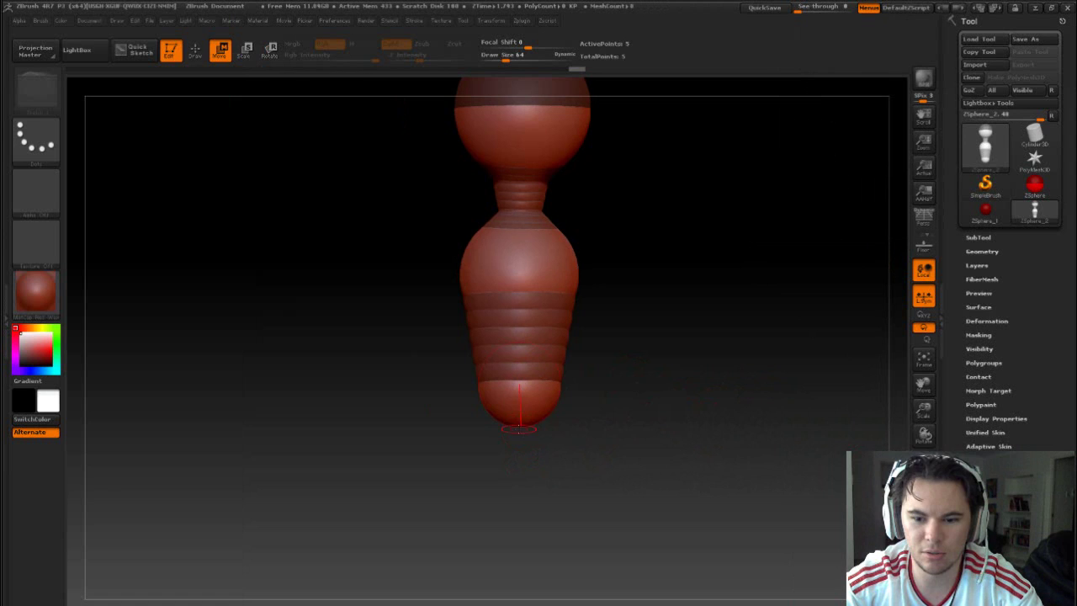
Add a ZSphere at the lower end of the torso, move it down and enlarge it to chest width to form the pelvis.
key(q)
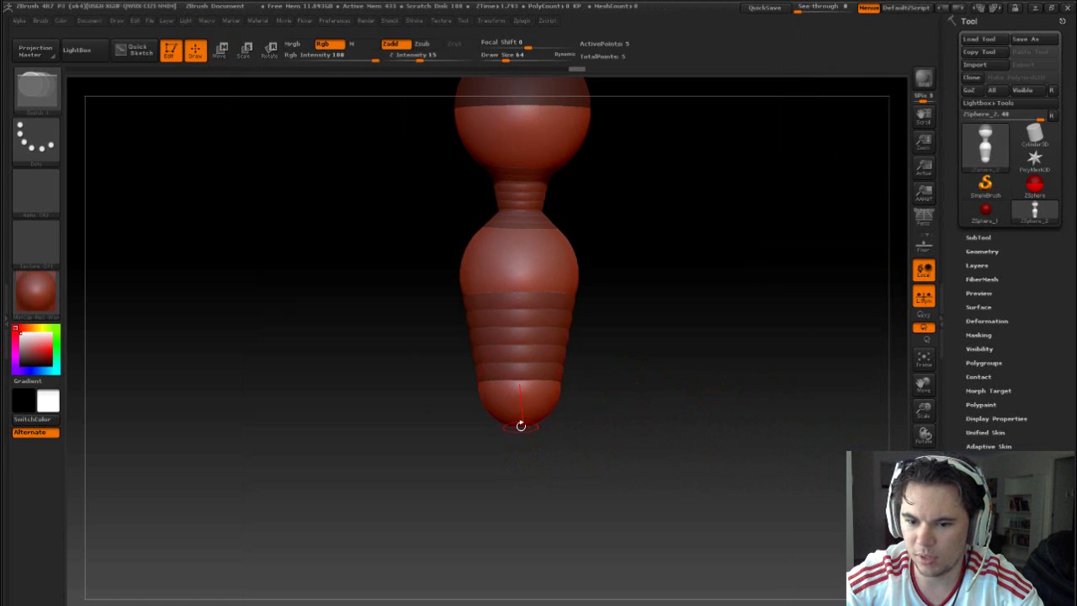
drag(520, 423, 517, 455)
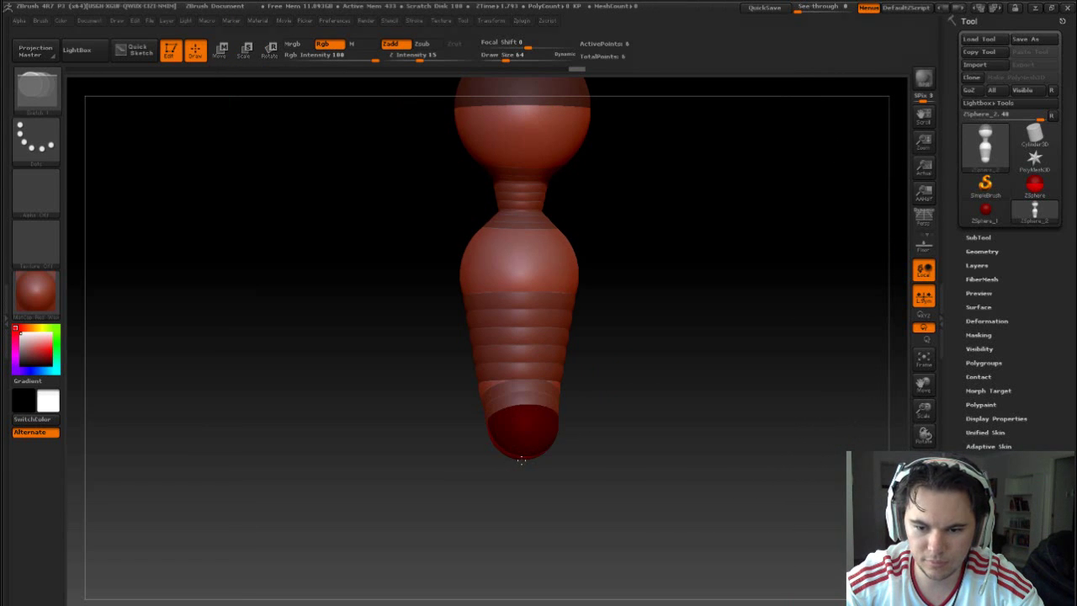
key(w)
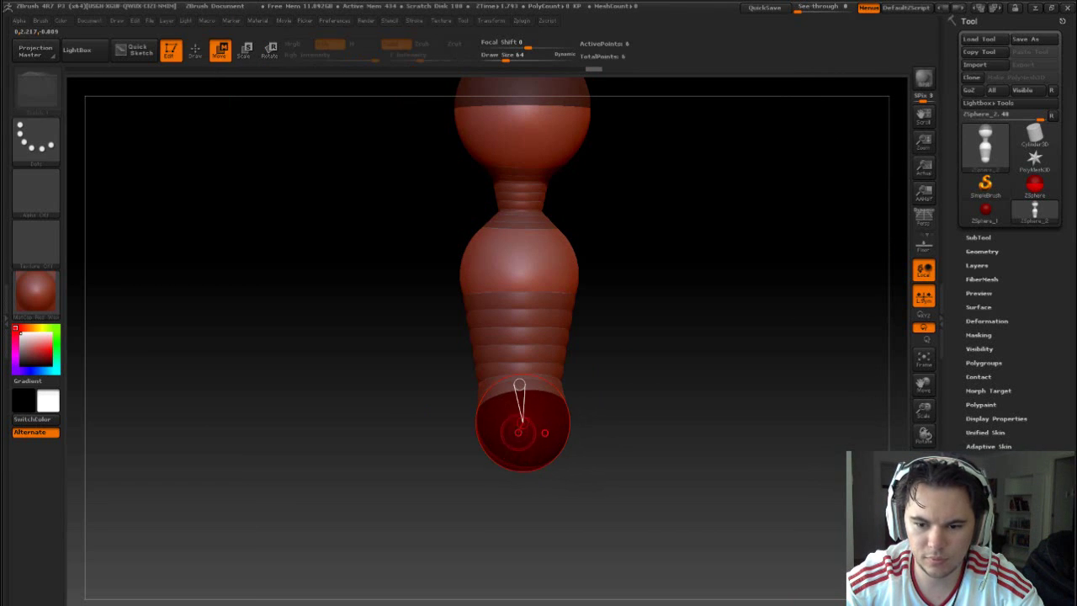
mouse_move(521, 400)
mouse_down()
mouse_move(521, 483)
mouse_move(520, 468)
mouse_move(503, 468)
mouse_move(529, 515)
mouse_move(523, 478)
mouse_move(537, 458)
mouse_up()
key(e)
key(w)
key(e)
Scale up the waist ZSphere slightly to widen the middle of the torso.
click(521, 379)
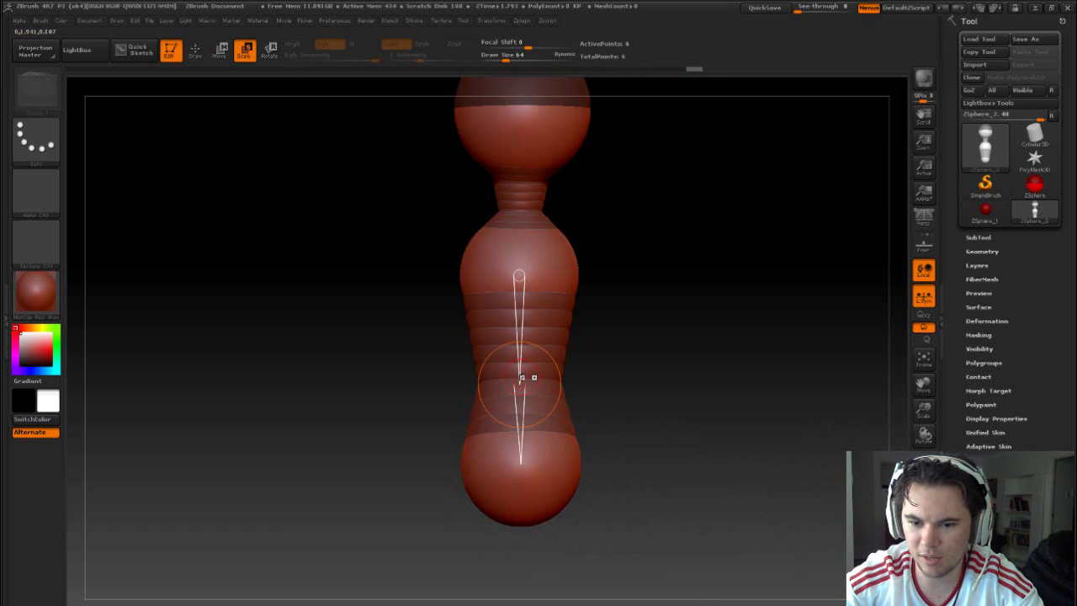
drag(522, 379, 521, 381)
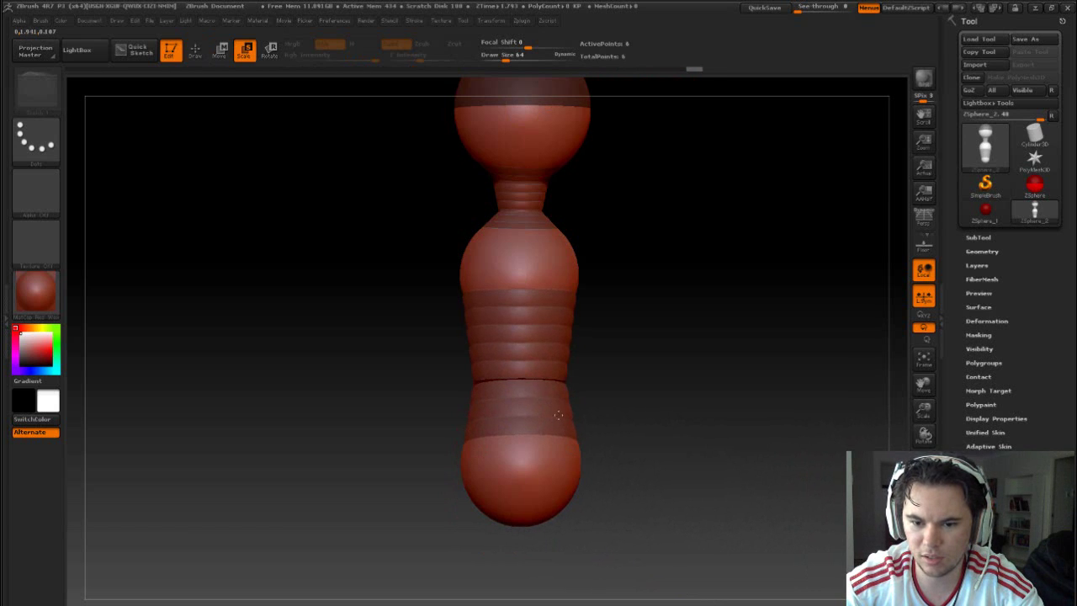
drag(552, 408, 553, 407)
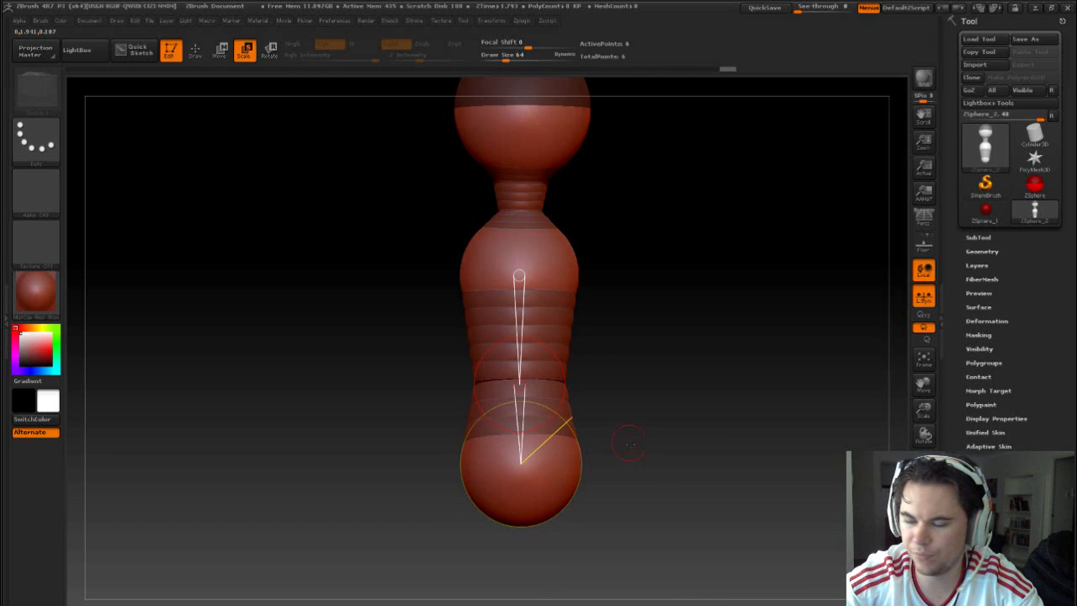
Move the pelvis ZSphere slightly down and adjust its depth relative to the waist.
mouse_move(680, 462)
alt+mouse_down()
mouse_move(683, 423)
mouse_move(657, 478)
alt+mouse_up()
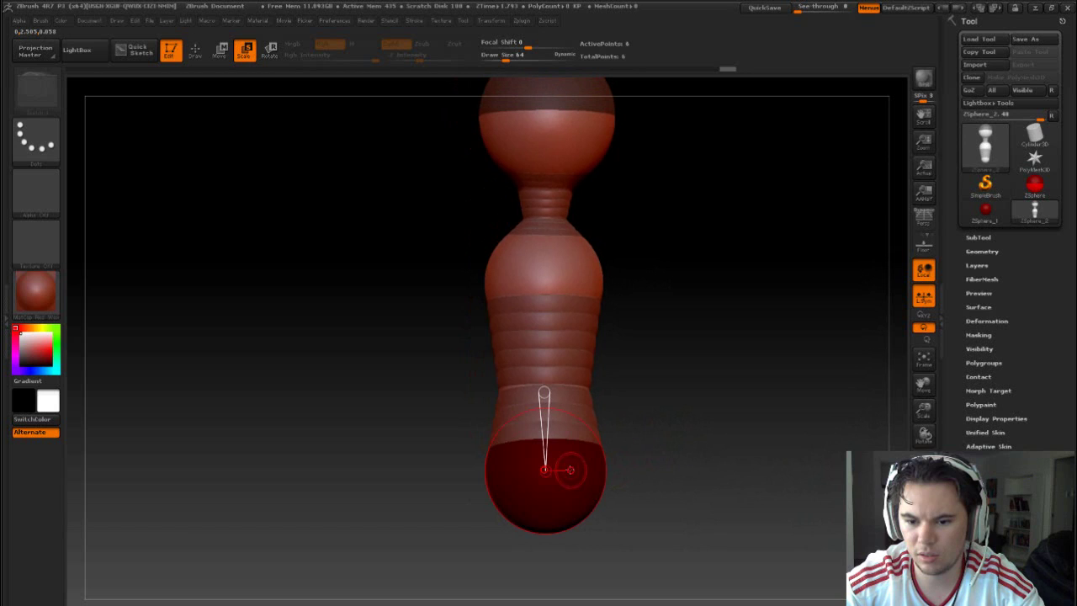
key(w)
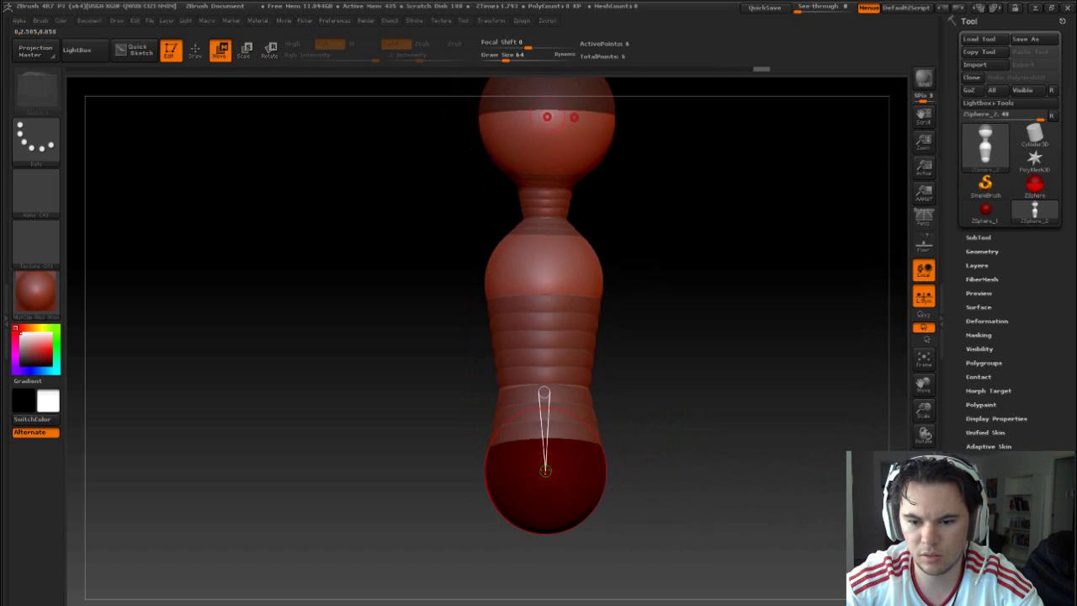
mouse_move(545, 469)
mouse_down()
mouse_move(558, 478)
mouse_move(498, 475)
mouse_move(542, 480)
mouse_up()
drag(645, 467, 714, 459)
drag(571, 484, 557, 487)
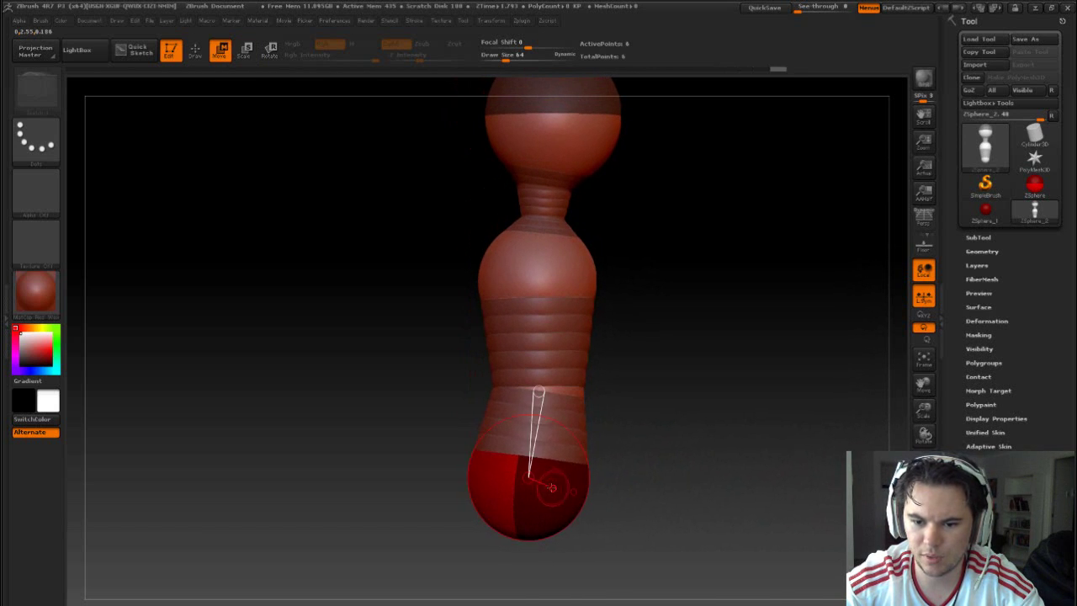
Add a mirrored pair of ZSpheres at the lower sides of the pelvis, then move them outward and enlarge them as hip joints.
mouse_move(659, 439)
mouse_down()
mouse_move(674, 462)
mouse_move(631, 423)
mouse_up()
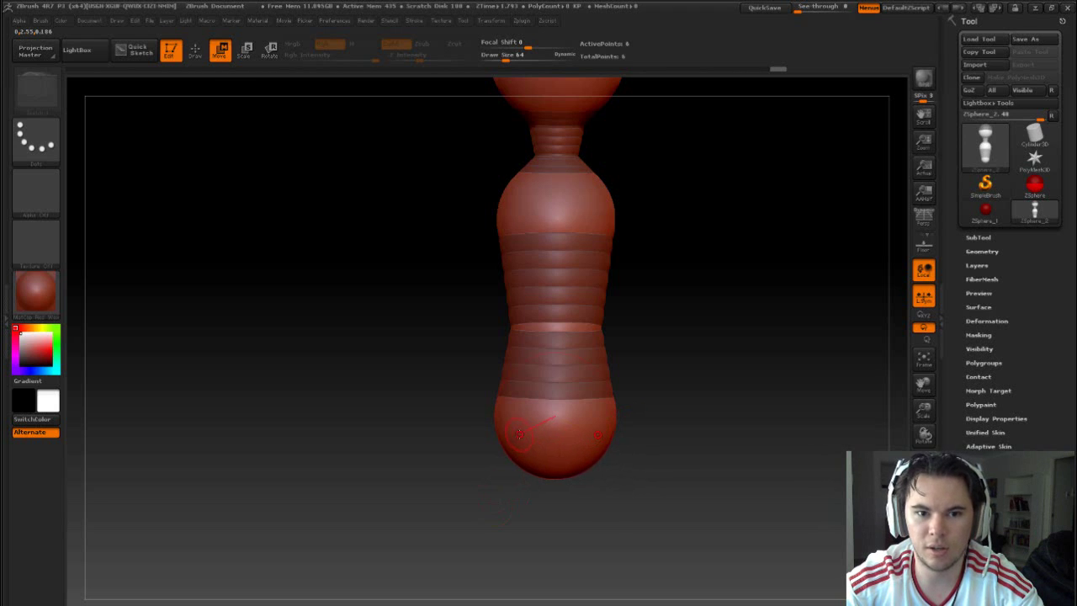
key(q)
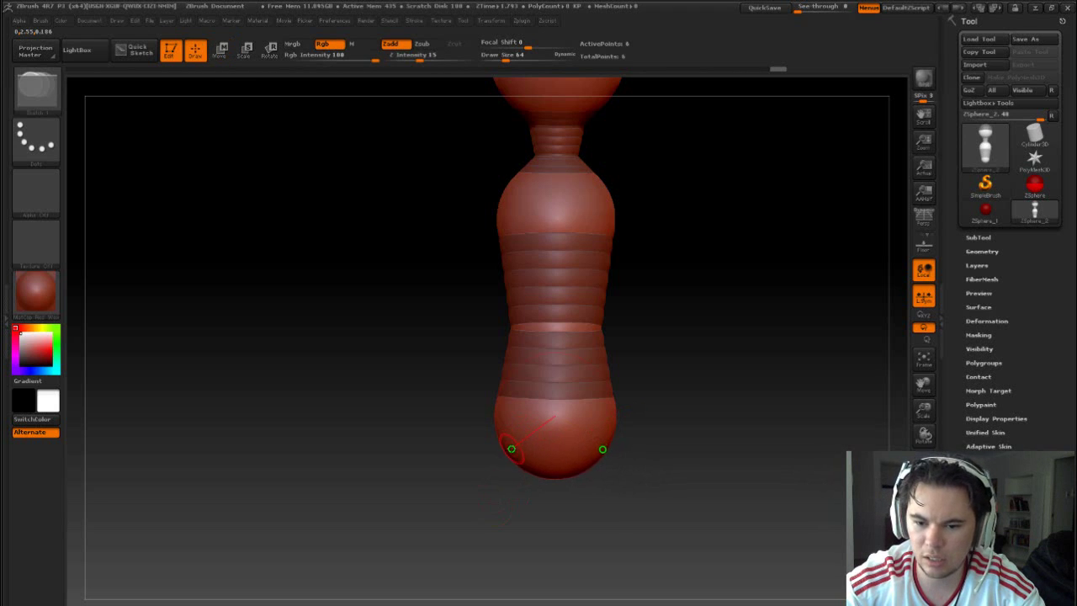
mouse_move(509, 449)
mouse_down()
mouse_move(488, 545)
mouse_move(473, 562)
mouse_move(495, 459)
mouse_move(505, 456)
mouse_up()
key(w)
drag(502, 515, 576, 539)
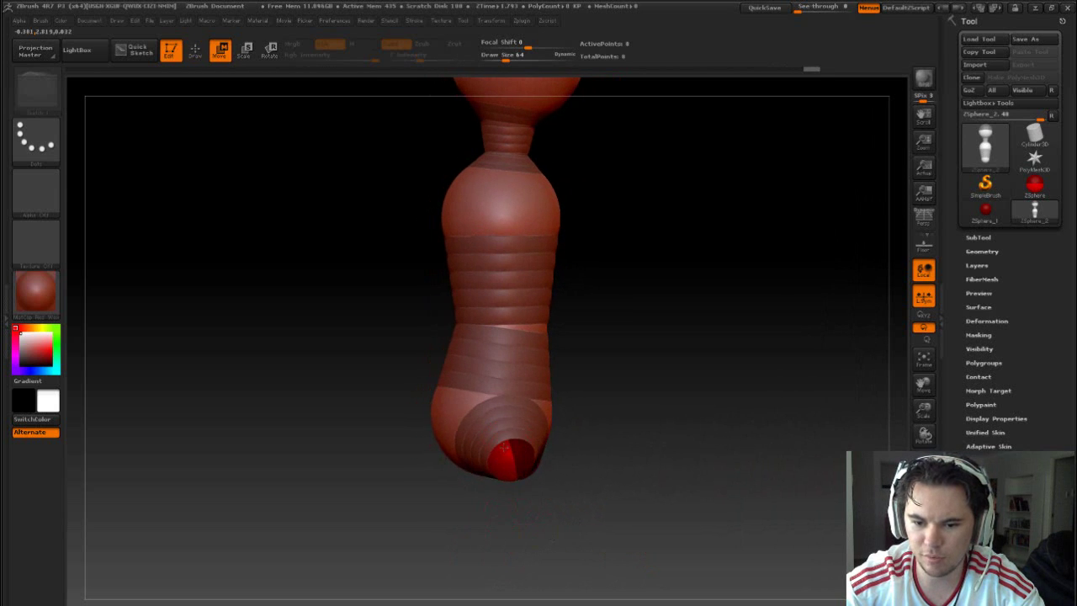
drag(505, 446, 748, 544)
key(e)
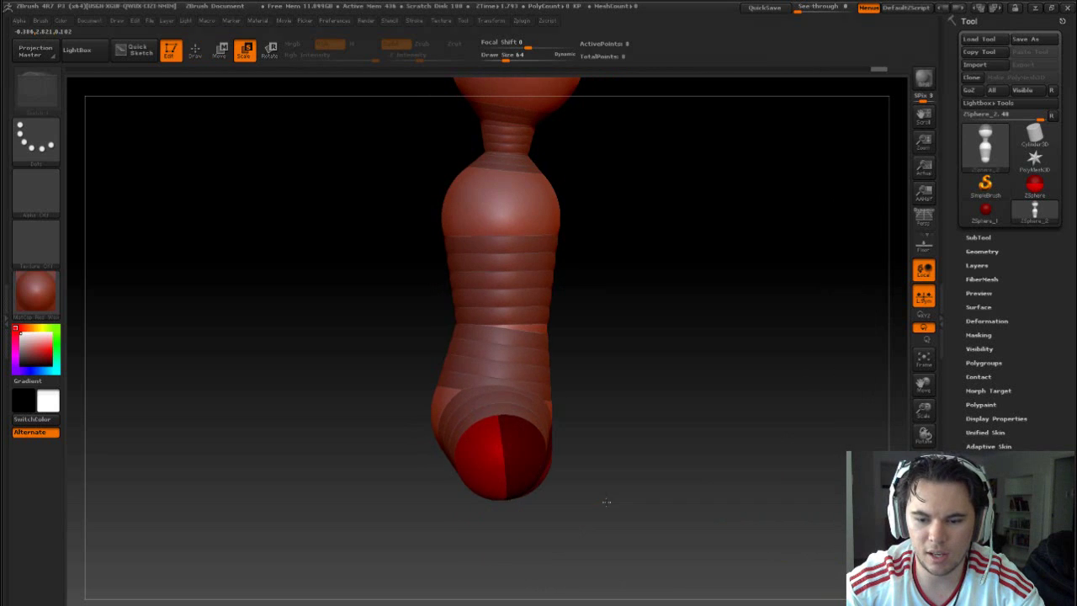
Reposition the mirrored hip ZSpheres closer to the pelvis, adjusting their height and depth.
drag(606, 502, 572, 496)
key(w)
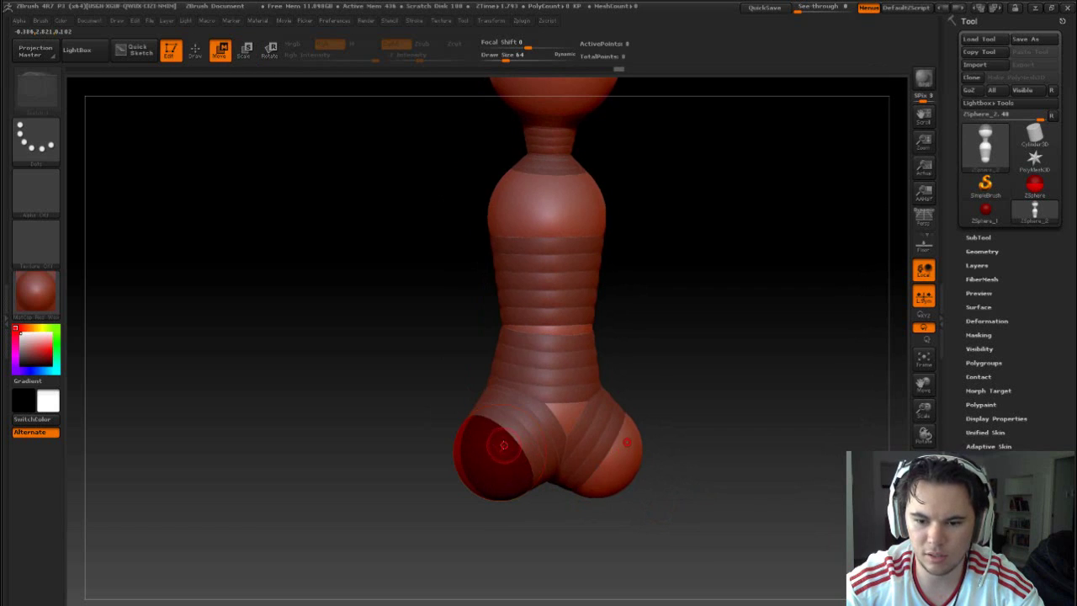
drag(513, 454, 532, 414)
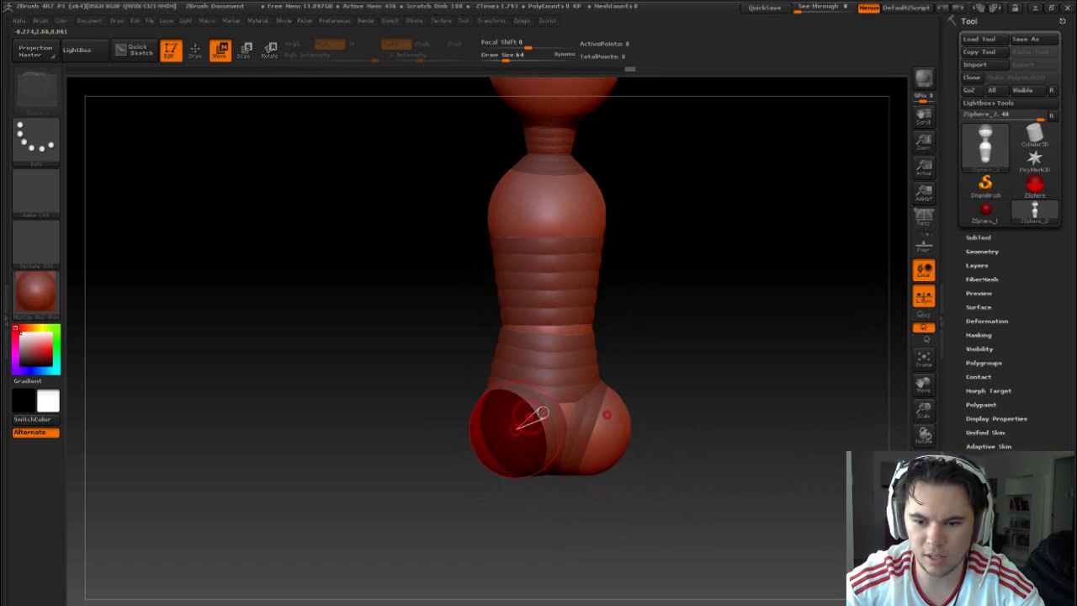
drag(627, 399, 666, 393)
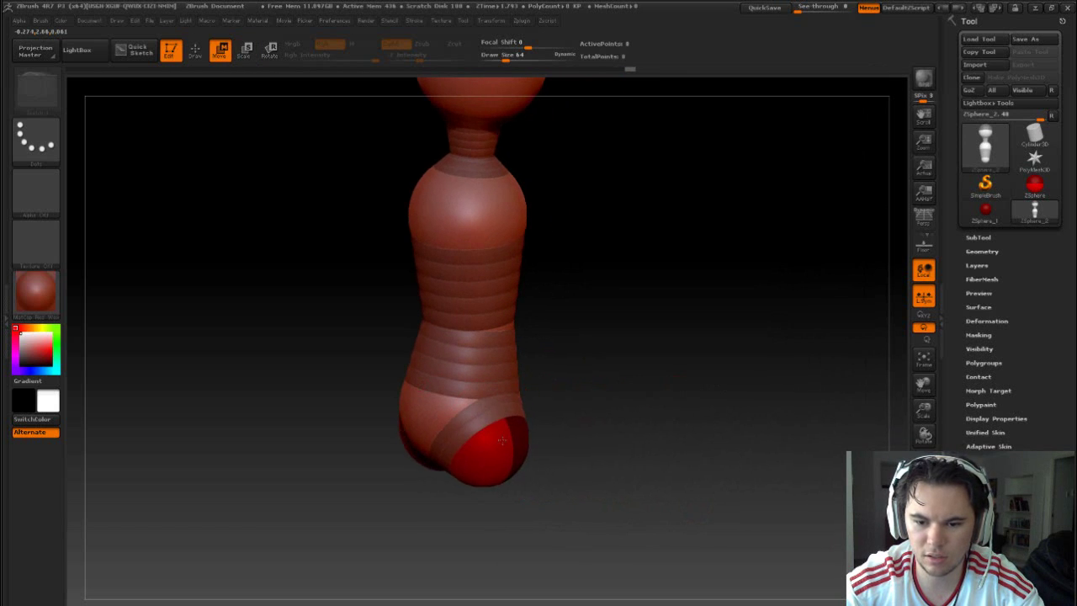
right_drag(503, 440, 487, 434)
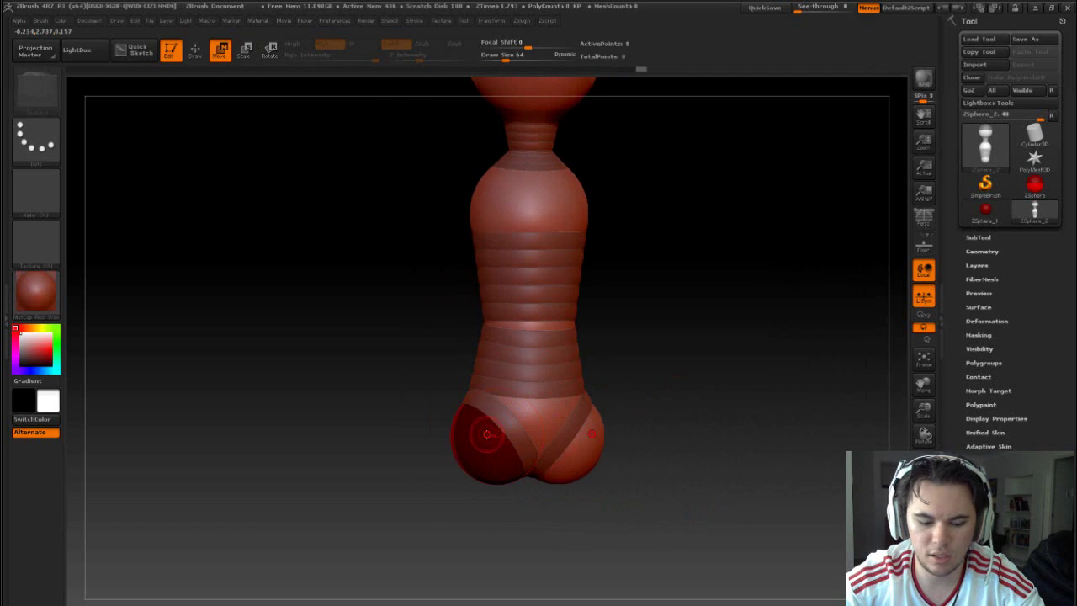
Add mirrored ZSpheres on the undersides of the hips and move them far down to form tapered thighs.
key(q)
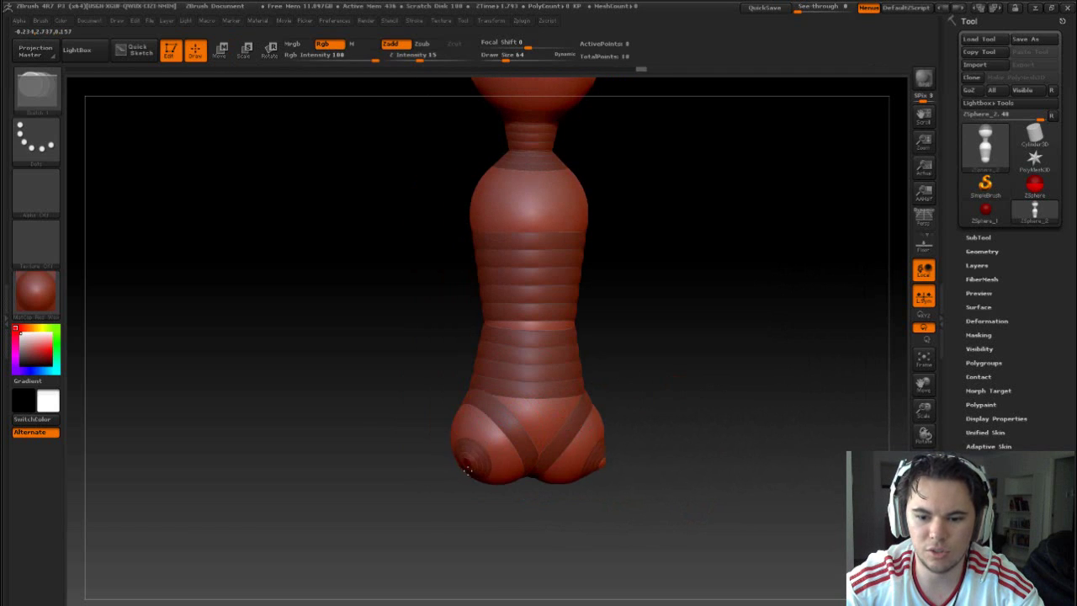
drag(464, 463, 454, 601)
key(w)
alt+drag(779, 448, 745, 295)
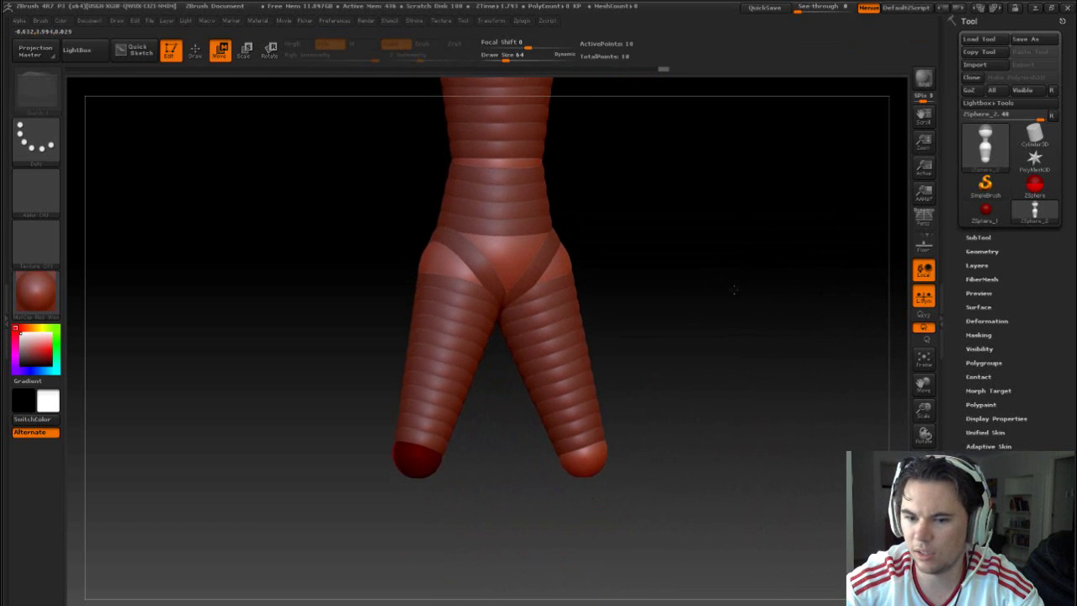
alt+drag(726, 412, 739, 482)
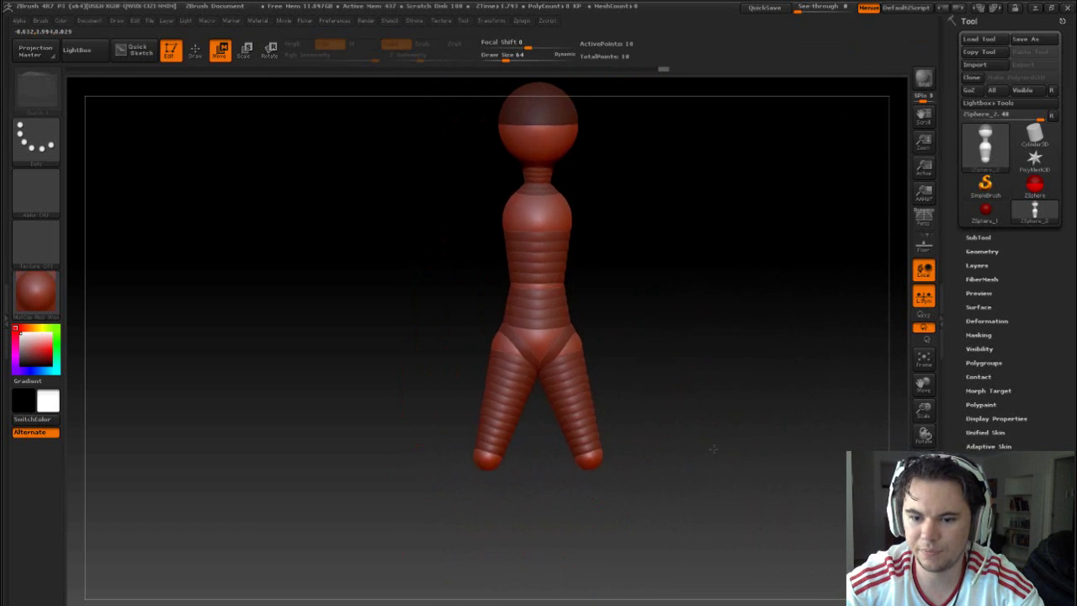
mouse_move(476, 462)
mouse_down()
mouse_move(496, 473)
mouse_move(488, 460)
mouse_move(487, 473)
mouse_up()
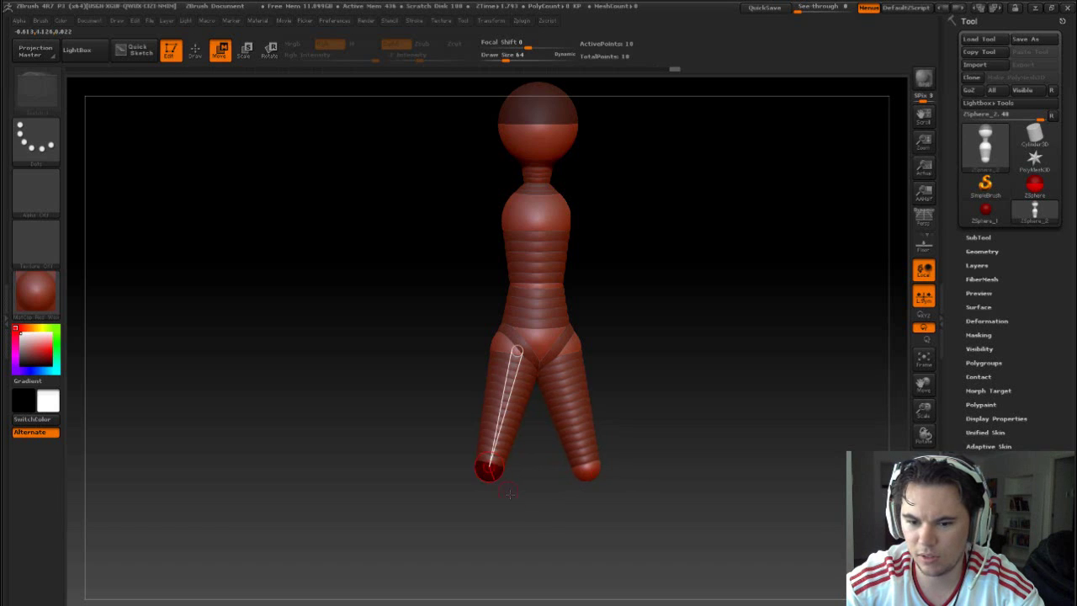
Add mirrored ZSpheres at the ends of the thighs and move them down a short distance to form the knee segments.
alt+drag(536, 520, 548, 469)
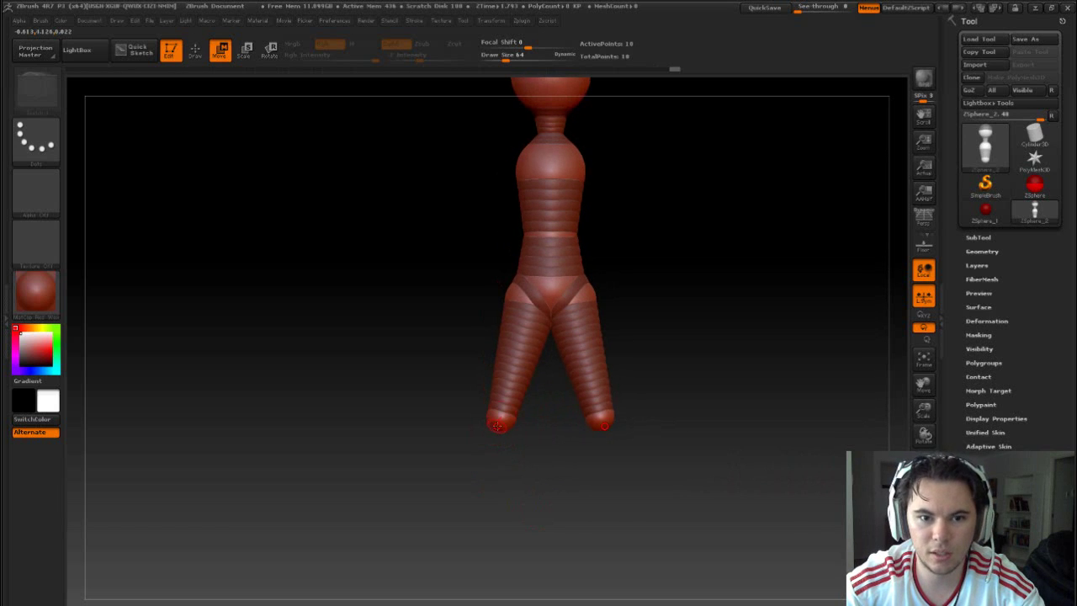
key(q)
drag(502, 427, 497, 444)
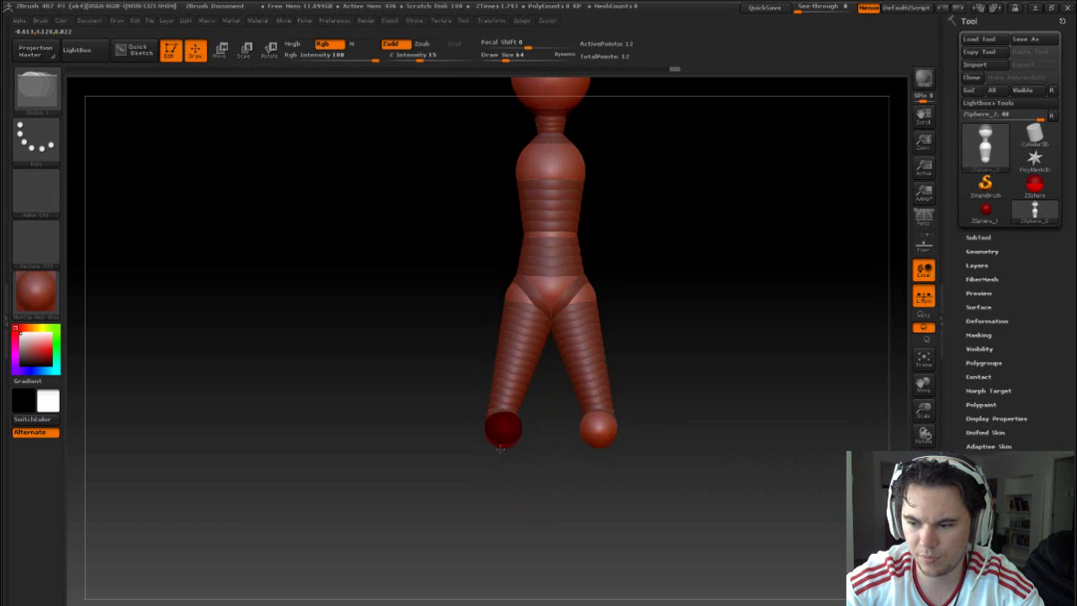
mouse_move(501, 449)
mouse_down()
mouse_move(497, 562)
mouse_move(494, 459)
mouse_move(498, 475)
mouse_up()
key(w)
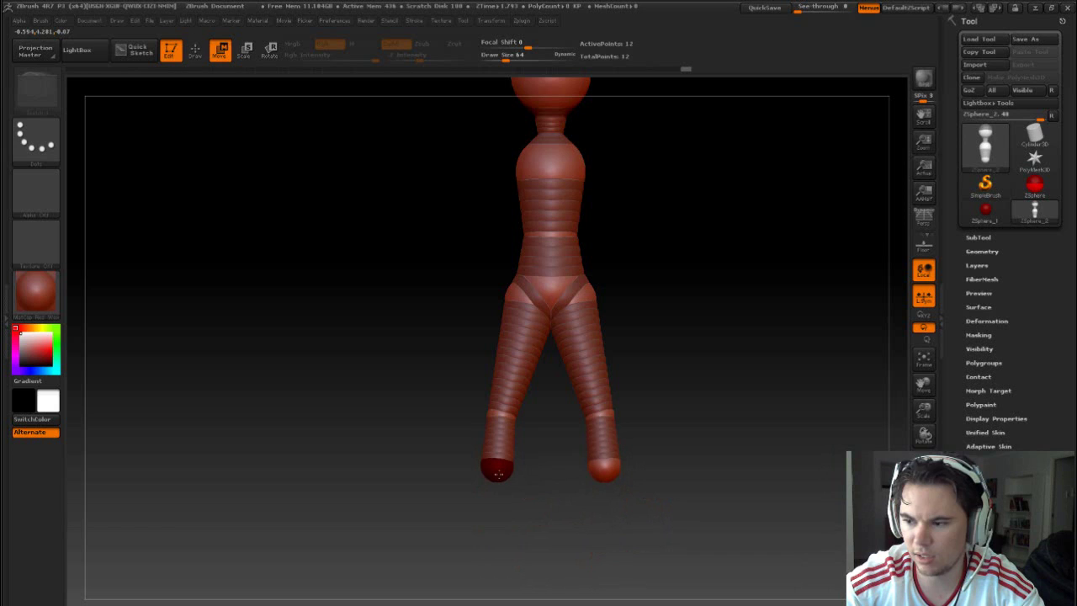
drag(498, 474, 499, 474)
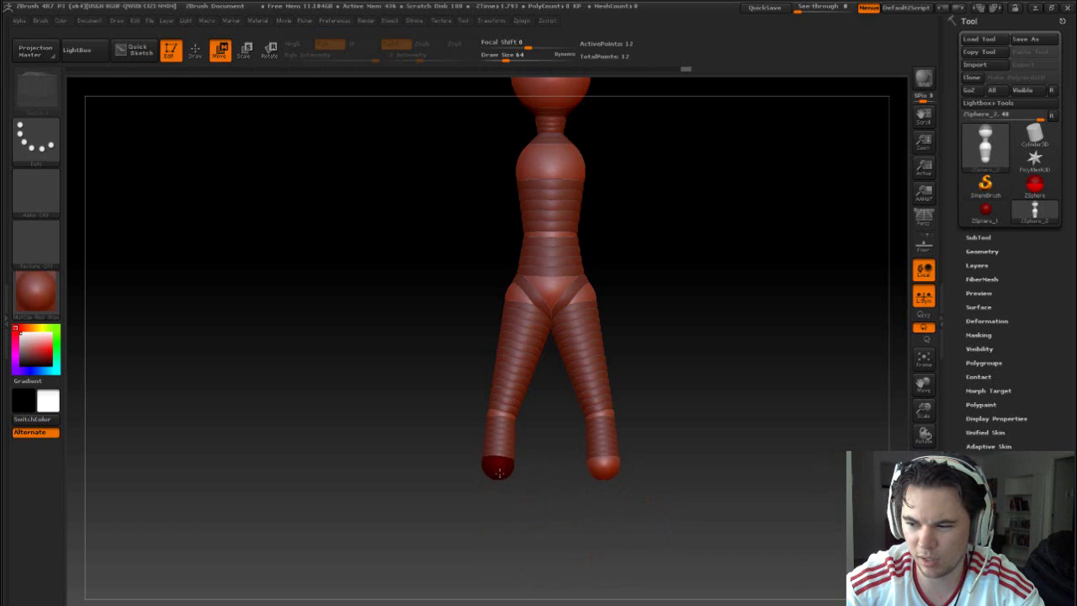
drag(498, 473, 500, 476)
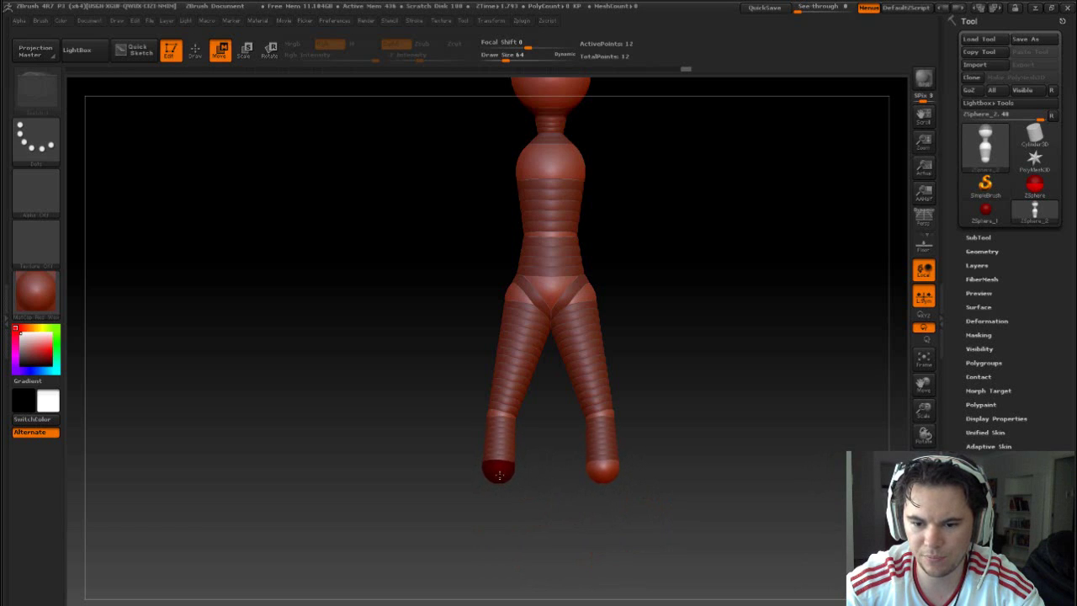
Add mirrored ZSpheres below the knees and move them far down to form the lower legs down to the ankles.
key(q)
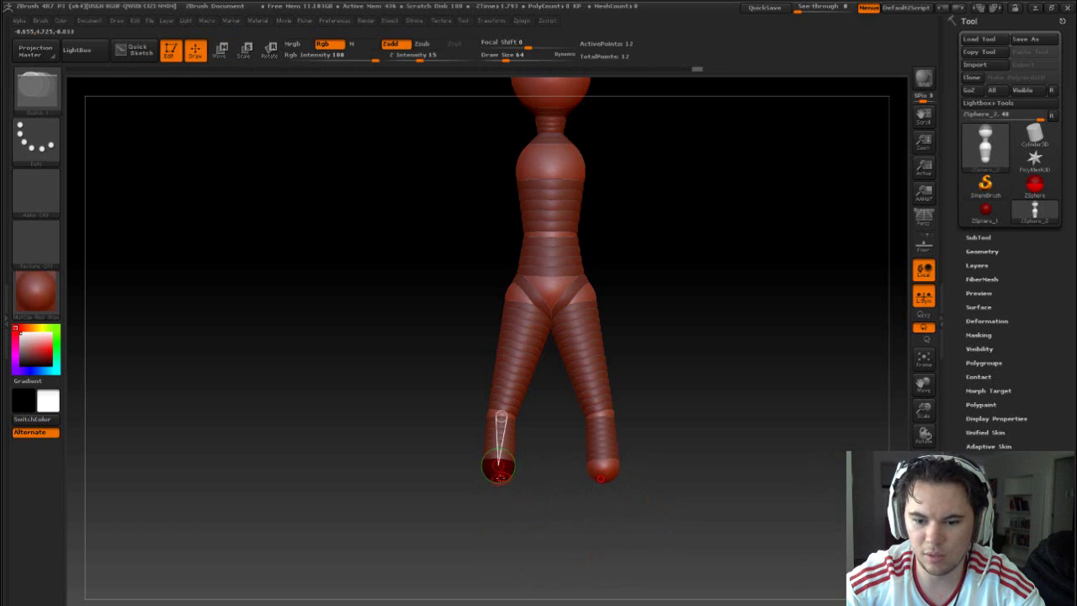
mouse_move(500, 479)
mouse_down()
mouse_move(498, 603)
mouse_move(484, 602)
mouse_up()
key(w)
alt+drag(536, 551, 524, 473)
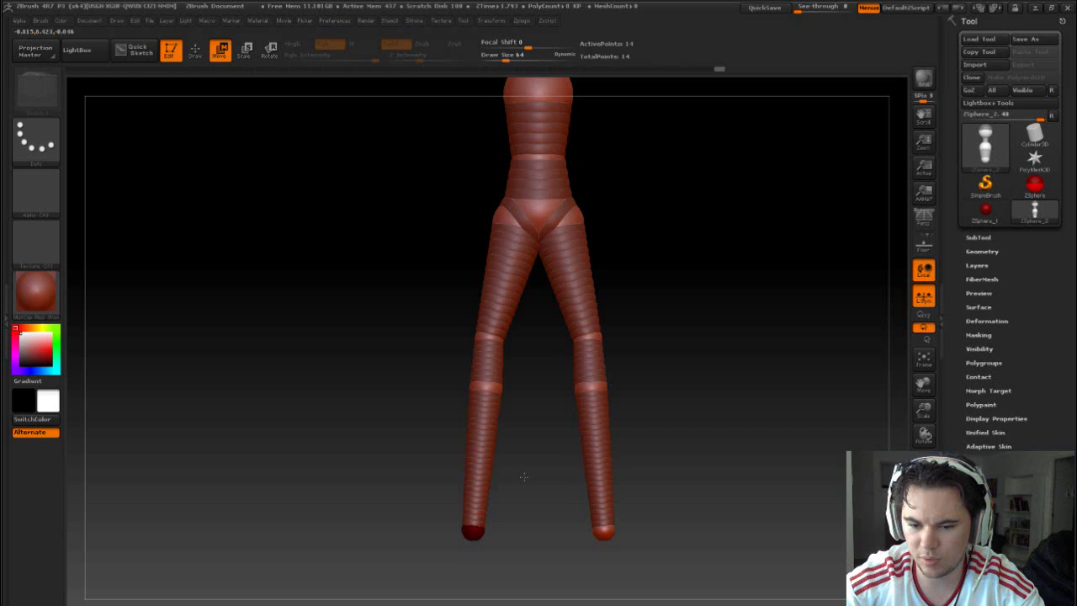
Move the mirrored ZSpheres just below the knees slightly up, enlarge them and offset them in depth so they protrude in side view.
click(486, 389)
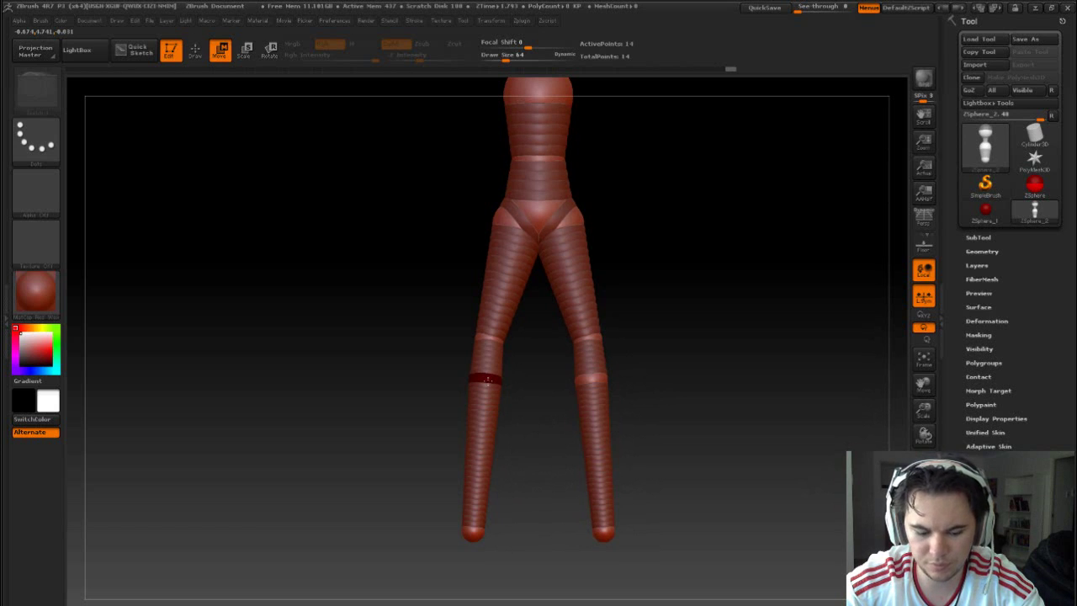
key(e)
drag(487, 380, 498, 391)
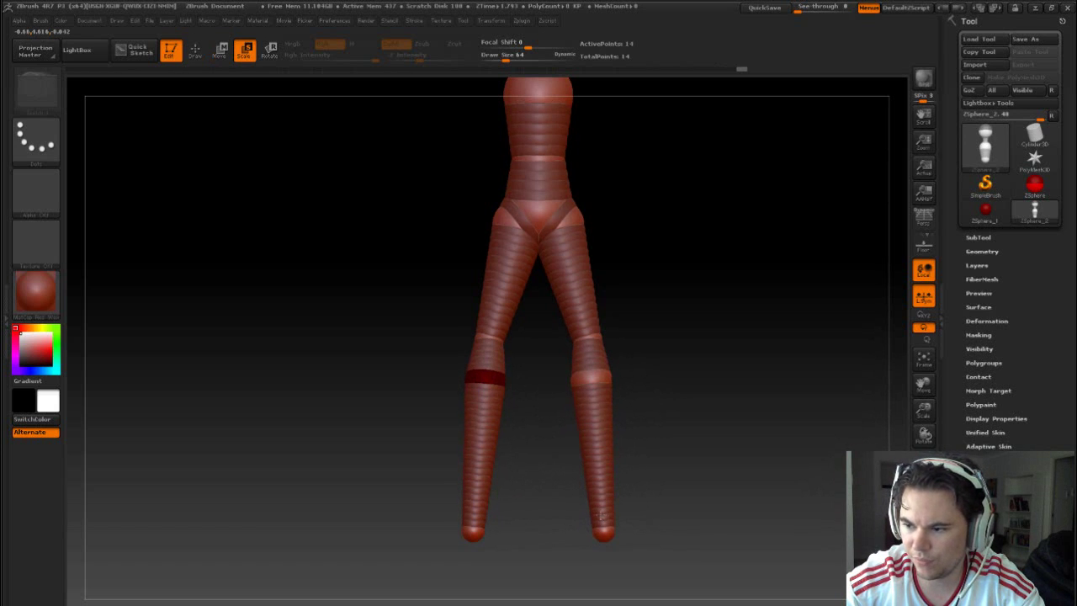
key(w)
mouse_move(485, 379)
mouse_down()
mouse_move(488, 360)
mouse_move(487, 372)
mouse_up()
right_drag(488, 374, 507, 379)
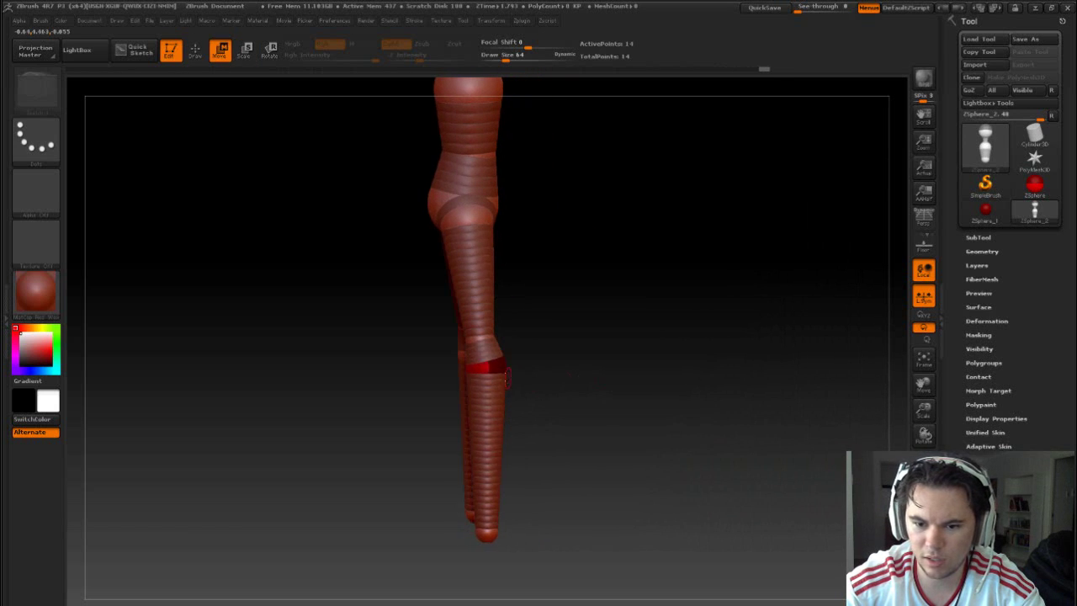
Adjust the height and depth of the mirrored ZSpheres just below the knees in side view.
drag(492, 370, 485, 366)
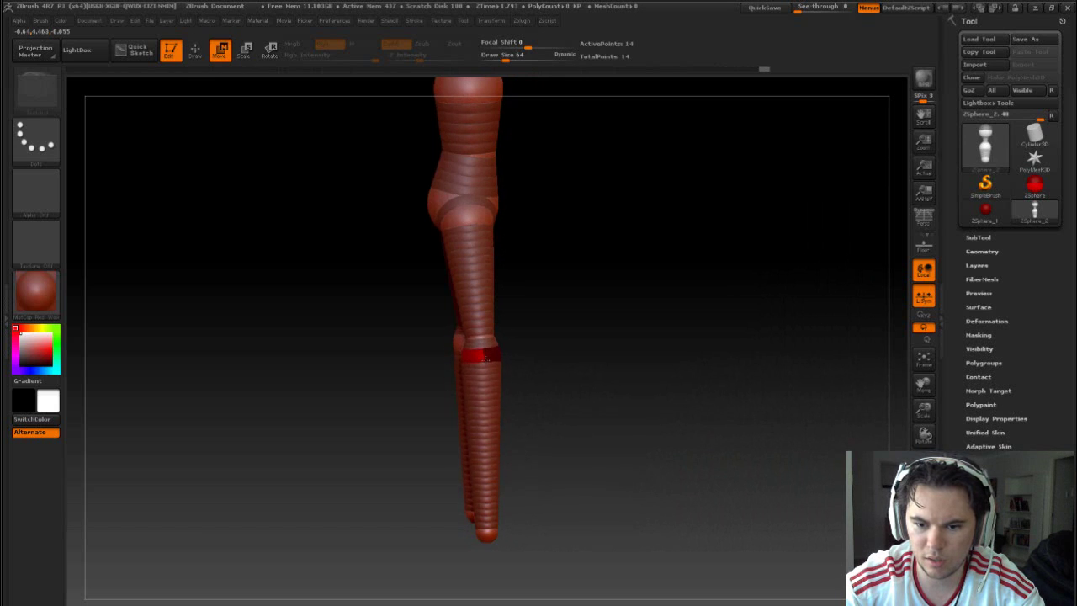
drag(485, 364, 557, 384)
drag(482, 367, 481, 368)
drag(630, 433, 653, 436)
drag(508, 544, 694, 380)
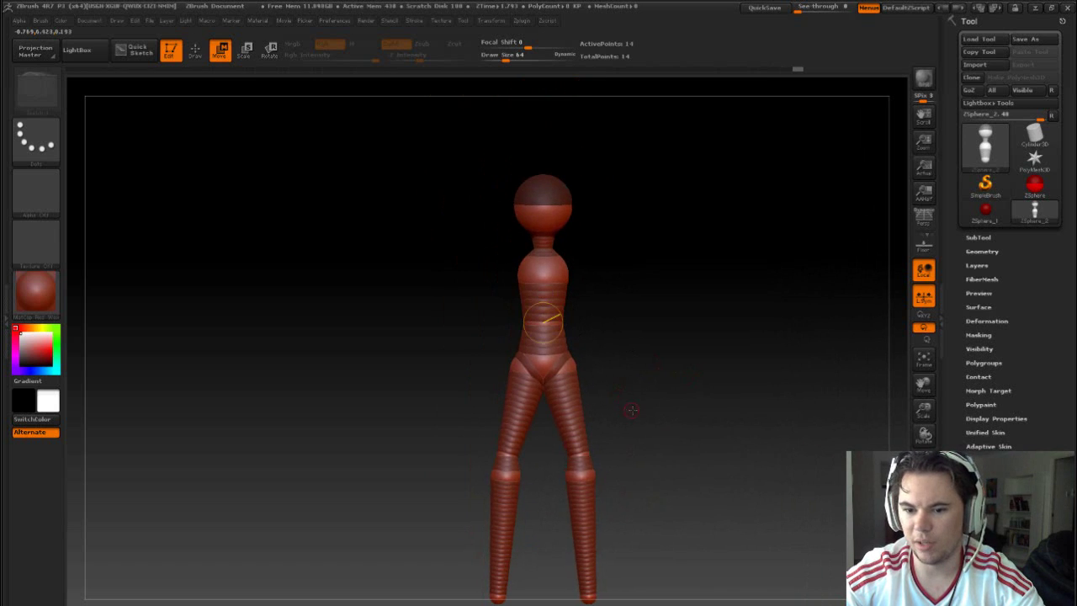
alt+drag(632, 409, 596, 370)
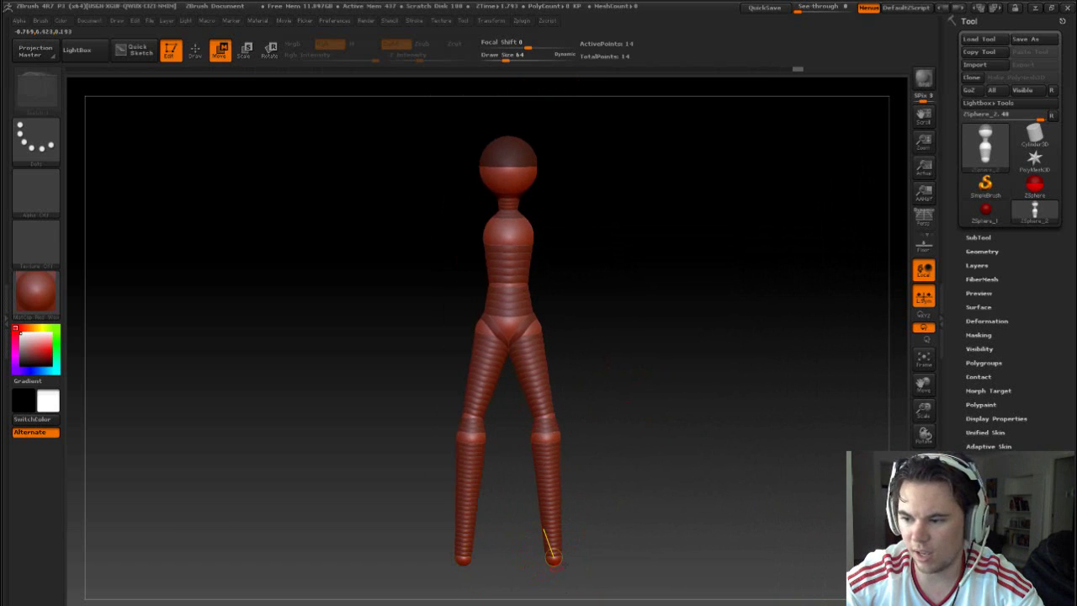
Add enlarged mirrored ZSpheres on the fronts of the ankles and move them into line with the lower legs.
mouse_move(497, 558)
mouse_down()
mouse_move(607, 515)
mouse_move(594, 491)
mouse_move(556, 471)
mouse_move(662, 506)
mouse_move(671, 482)
mouse_up()
key(q)
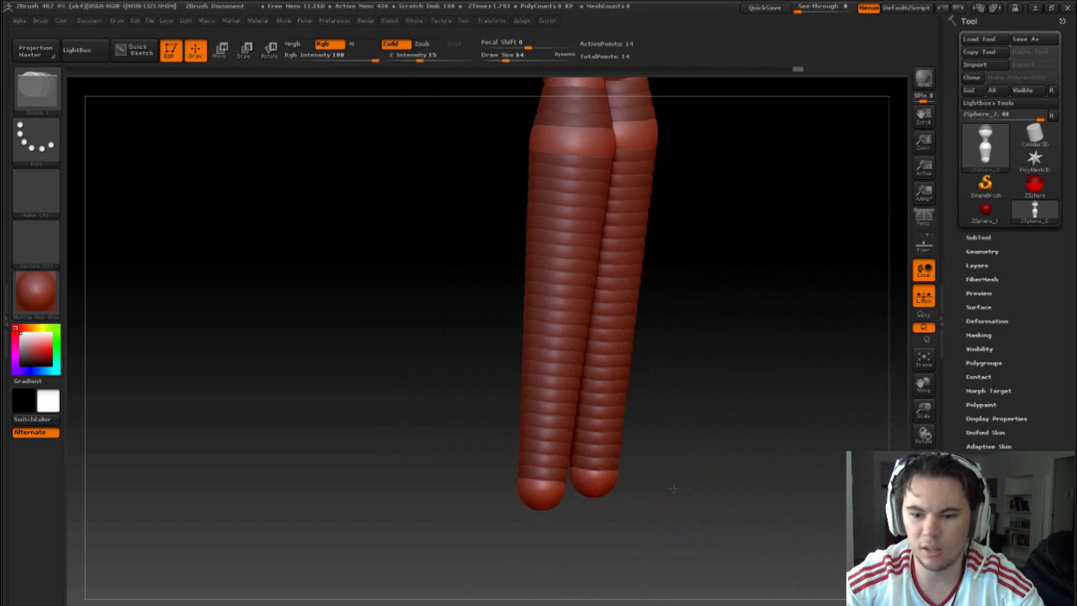
drag(555, 492, 593, 498)
drag(740, 505, 621, 510)
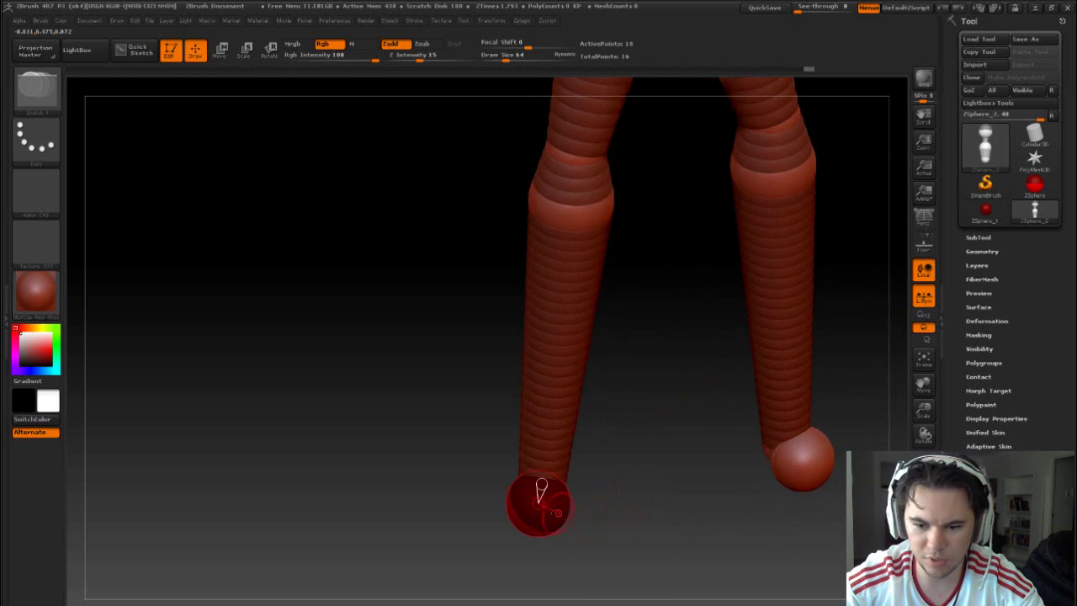
key(w)
drag(545, 513, 551, 517)
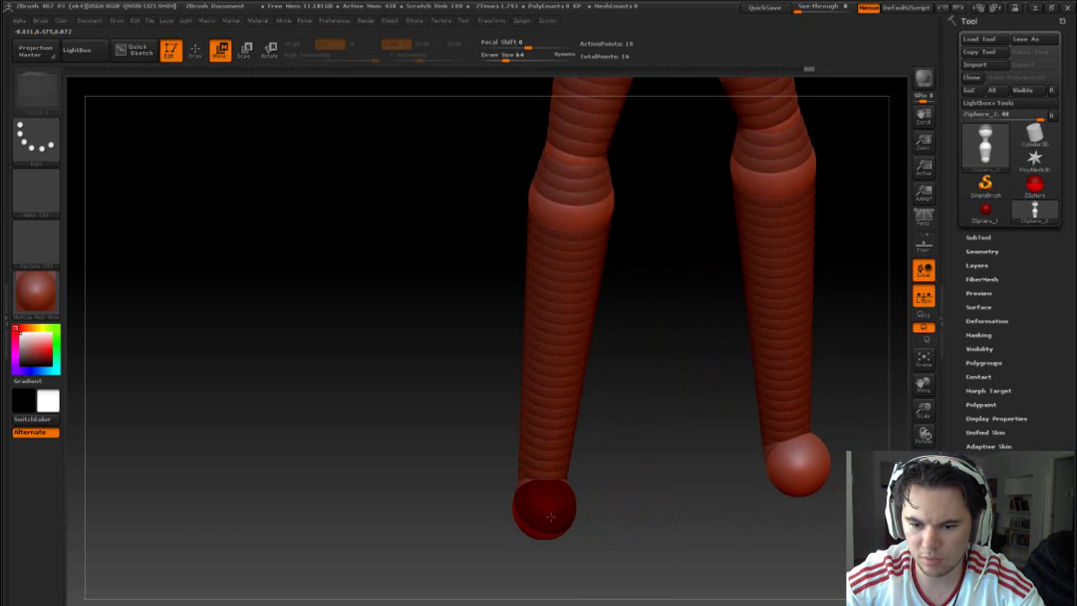
drag(616, 498, 643, 474)
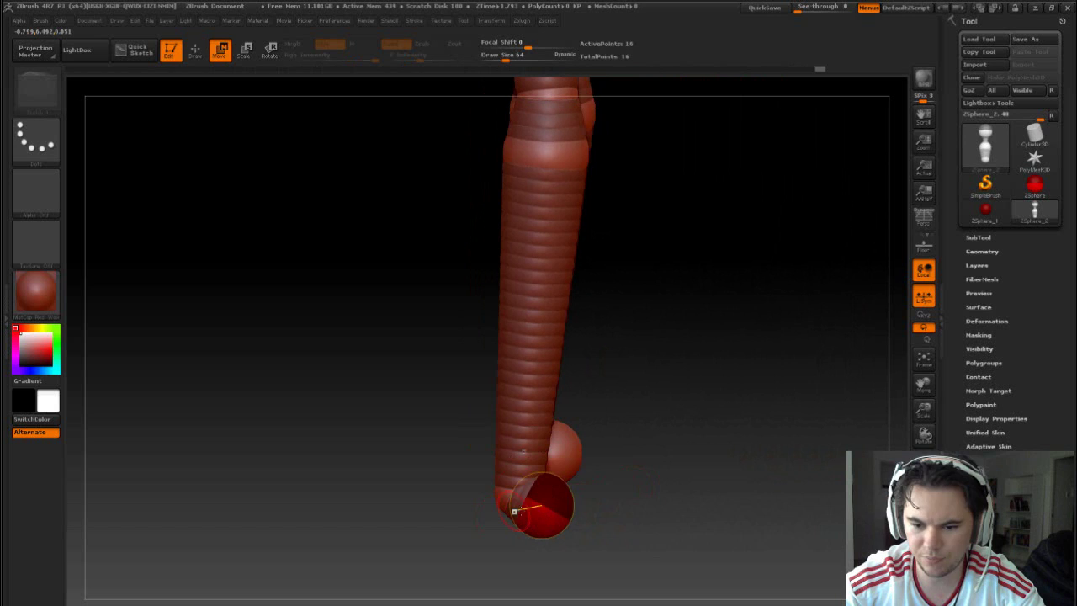
Add smaller mirrored ZSpheres at the fronts of the ankle spheres and move them forward to form tapered feet.
key(q)
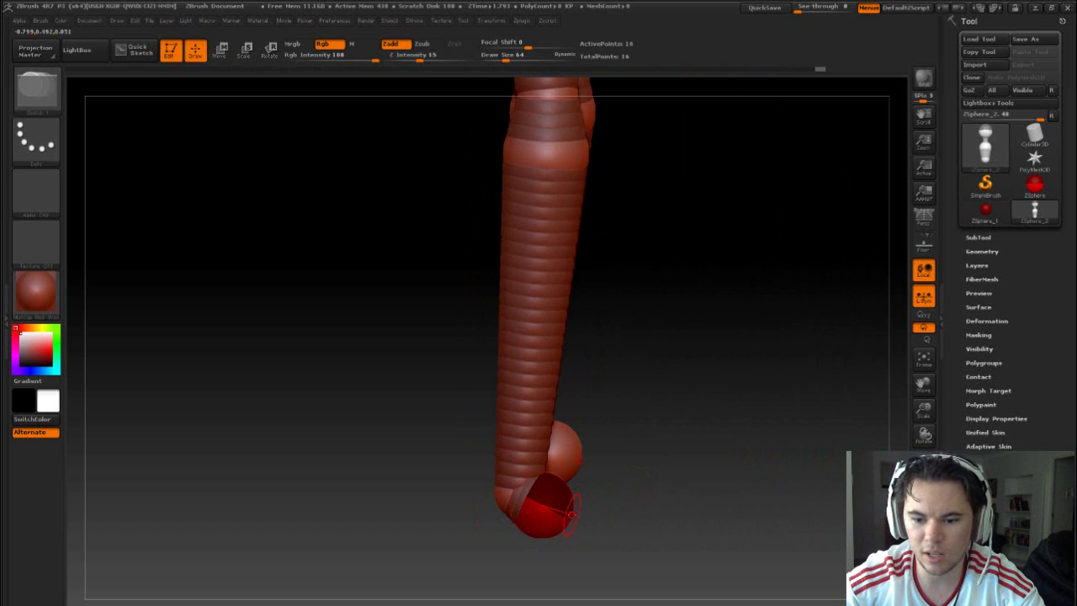
key(w)
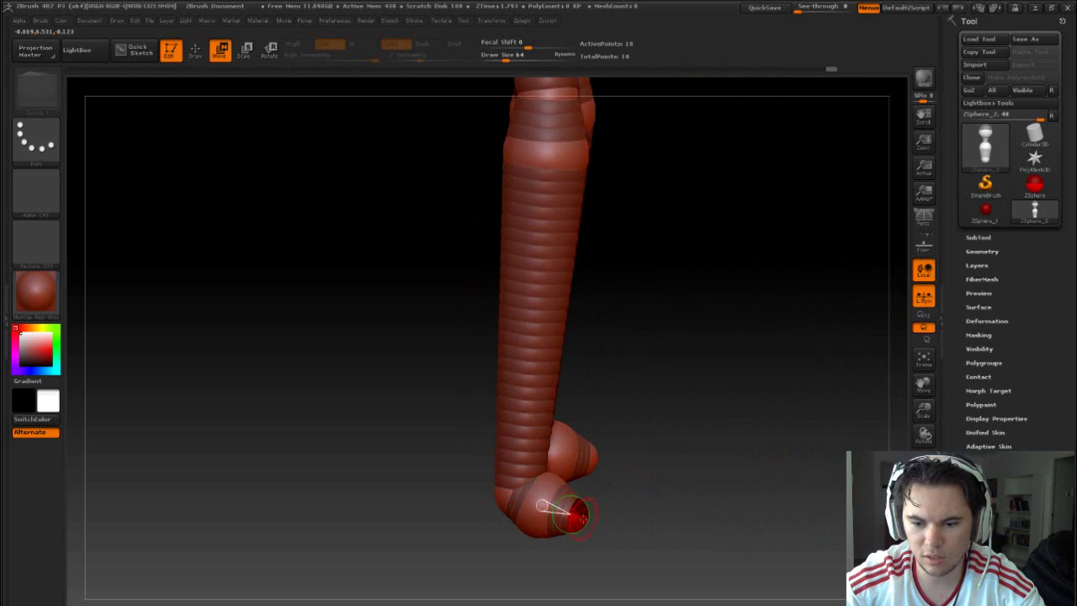
drag(587, 517, 642, 514)
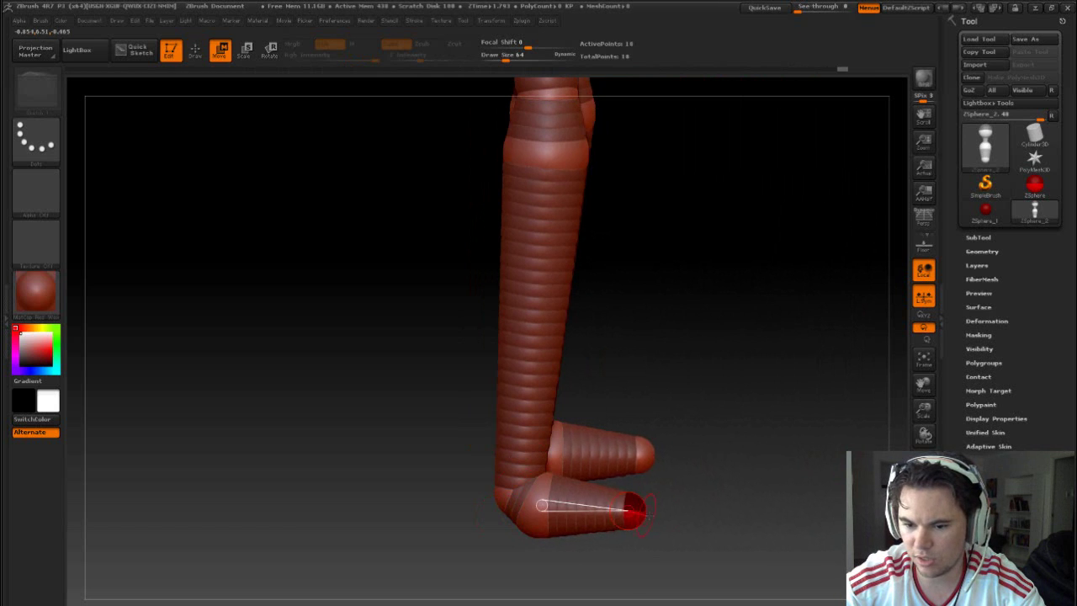
Add mirrored ZSpheres on the backs of the ankles and move them slightly up to form the heels.
mouse_move(703, 538)
mouse_down()
mouse_move(638, 543)
mouse_move(689, 511)
mouse_move(625, 514)
mouse_move(682, 508)
mouse_move(686, 446)
mouse_move(709, 469)
mouse_move(782, 481)
mouse_move(558, 522)
mouse_move(562, 496)
mouse_move(565, 516)
mouse_up()
key(q)
key(w)
drag(737, 438, 656, 427)
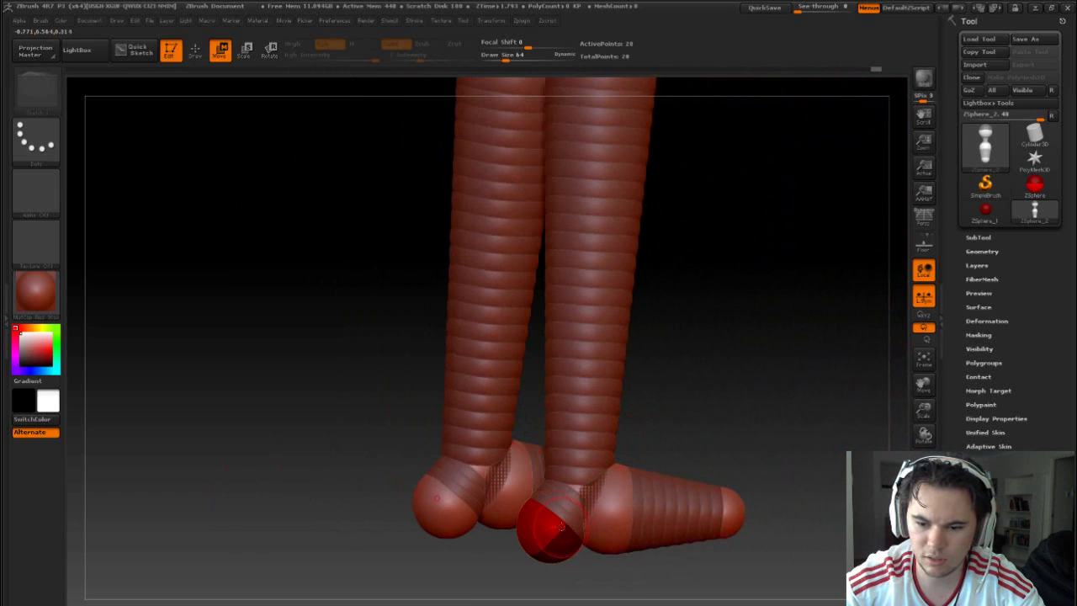
drag(561, 527, 556, 521)
key(e)
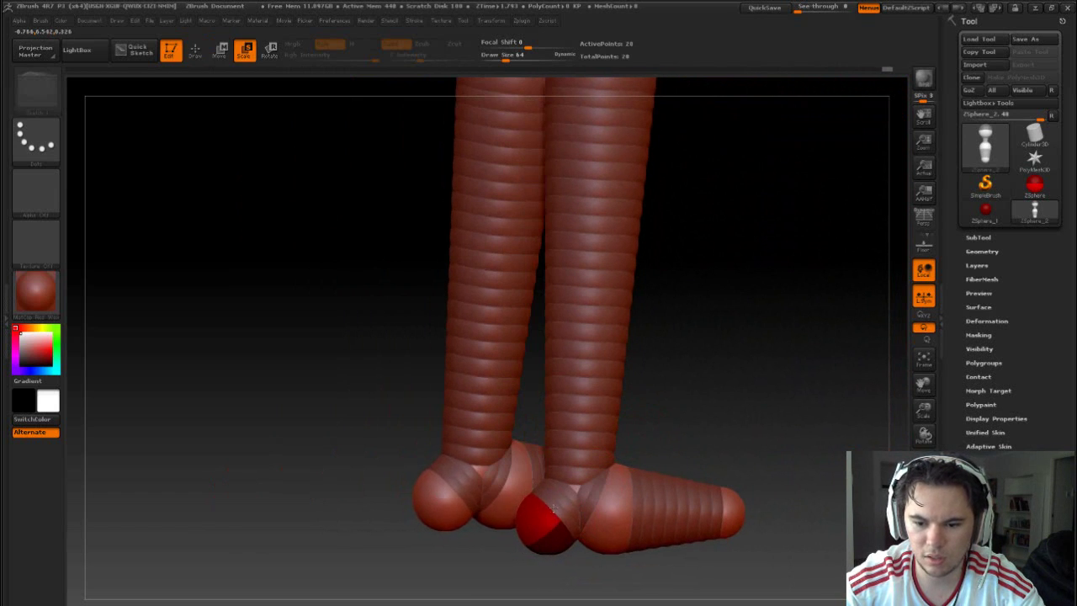
drag(697, 442, 755, 440)
Add mirrored ZSpheres on the upper sides of the chest and shift them in depth to form centred shoulders.
drag(680, 503, 841, 430)
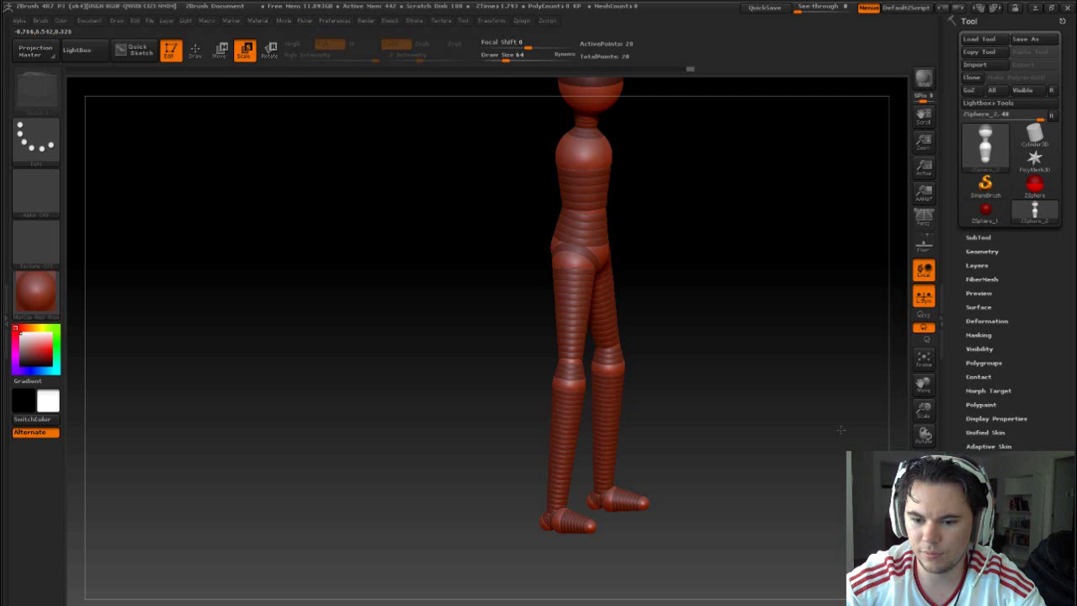
shift+drag(842, 430, 775, 433)
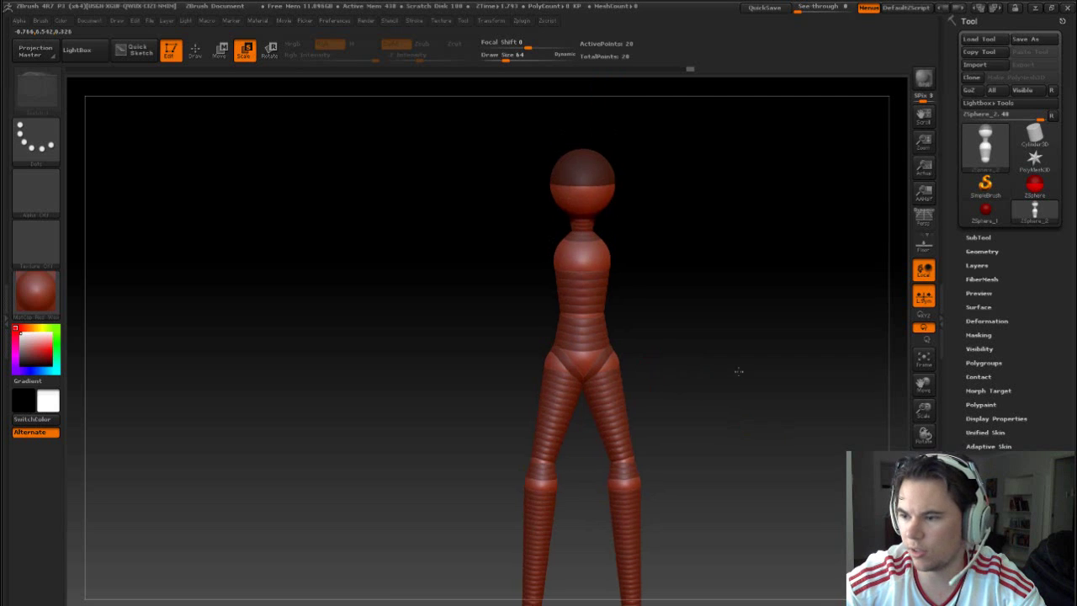
alt+drag(739, 370, 704, 544)
mouse_move(740, 295)
alt+mouse_down()
mouse_move(750, 337)
mouse_move(735, 488)
alt+mouse_up()
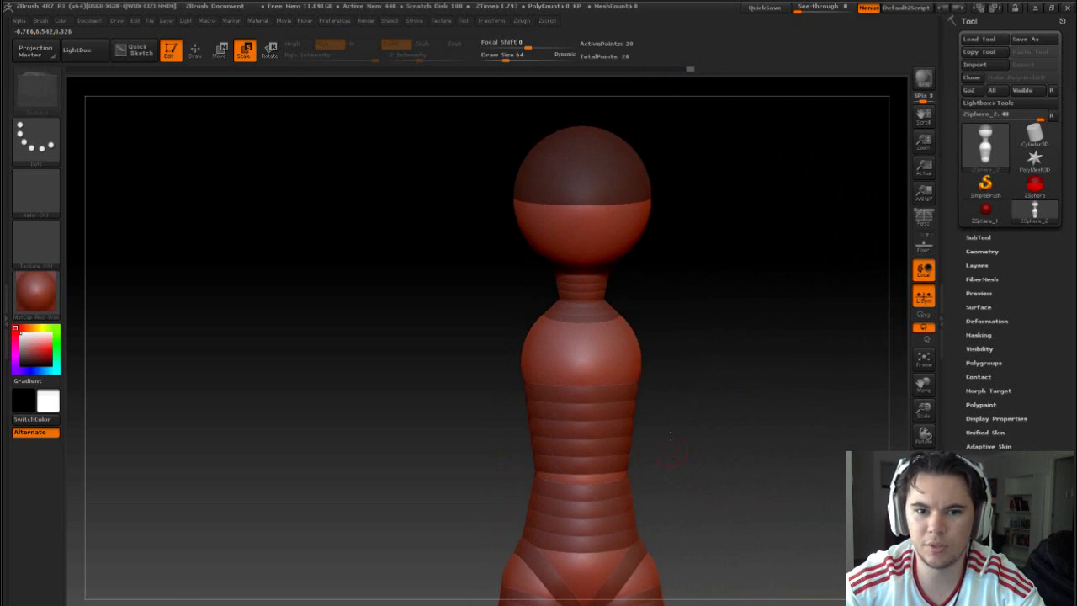
click(197, 52)
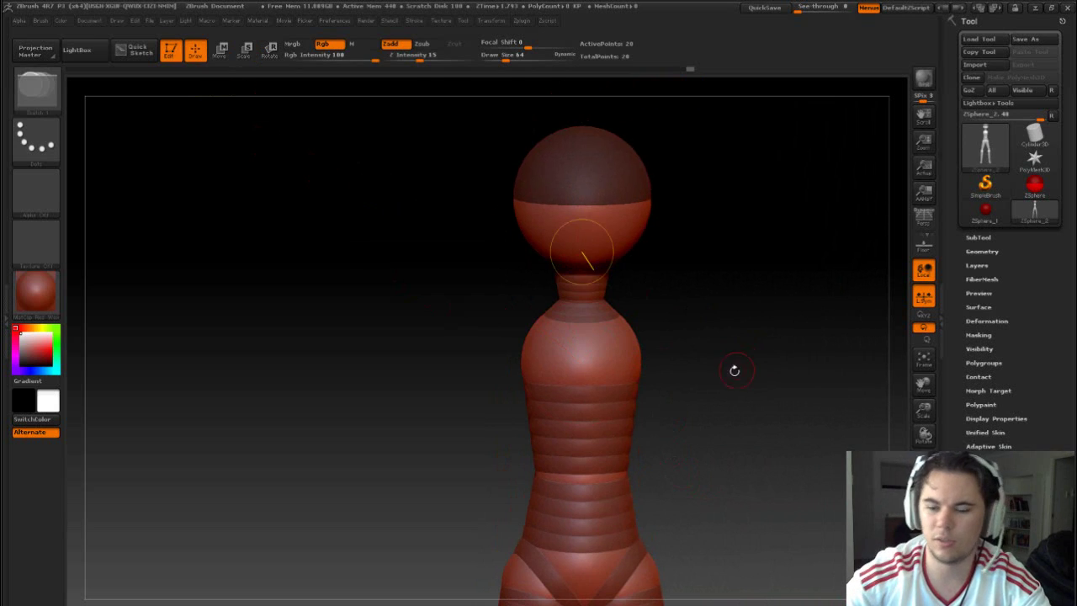
alt+drag(733, 368, 711, 356)
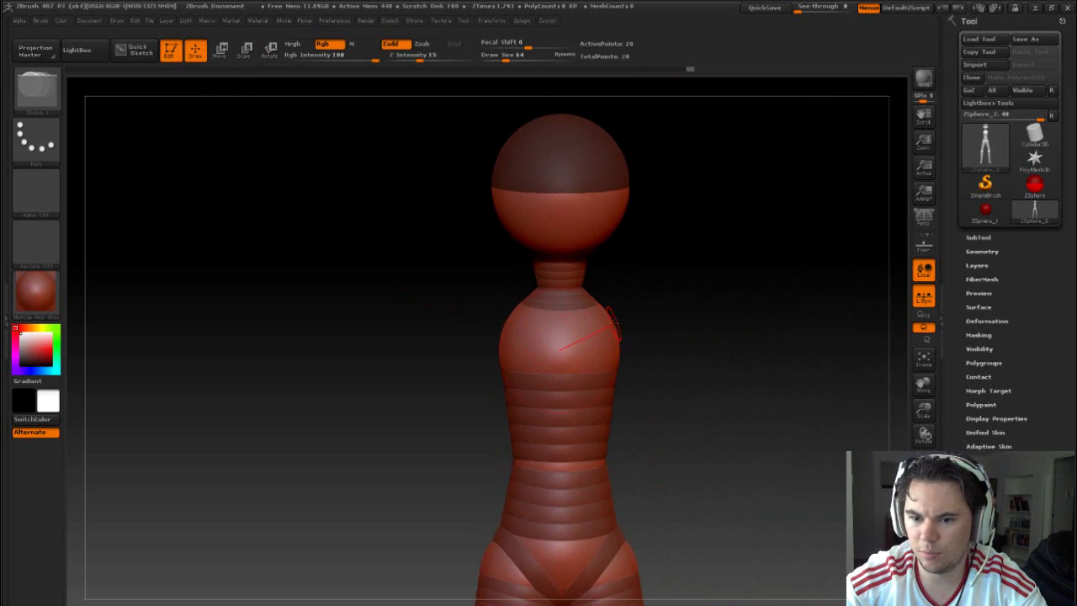
mouse_move(613, 320)
mouse_down()
mouse_move(627, 308)
mouse_move(635, 315)
mouse_up()
key(w)
drag(854, 374, 786, 392)
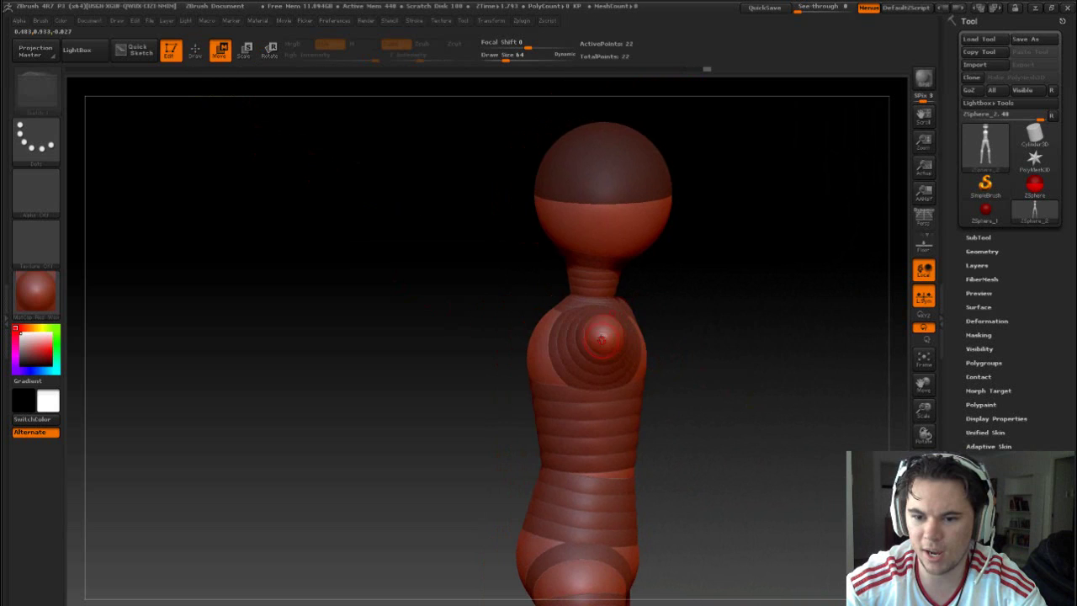
drag(601, 339, 589, 336)
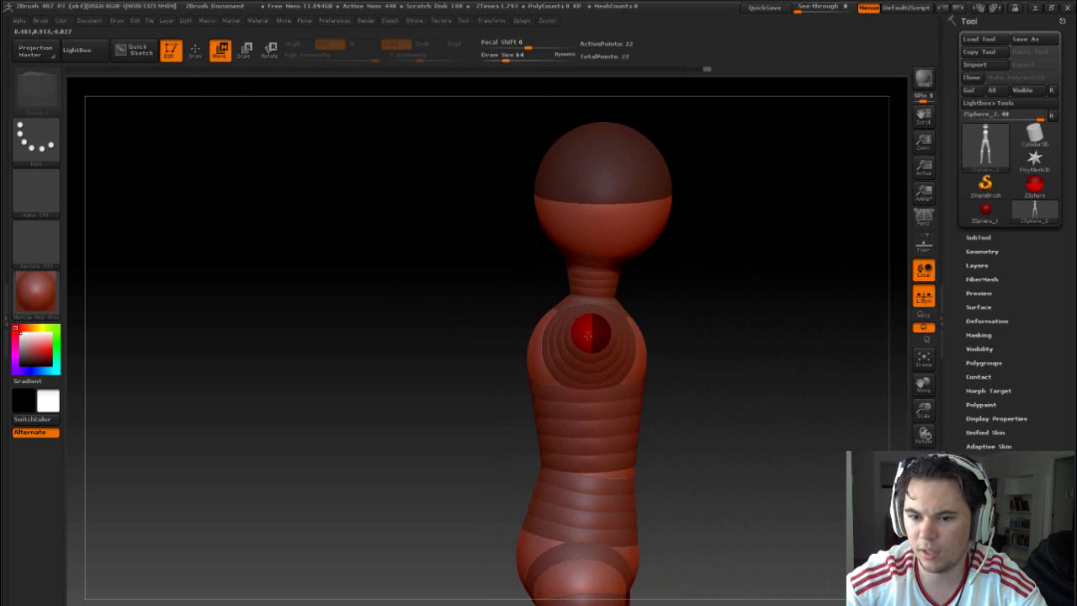
drag(675, 327, 720, 280)
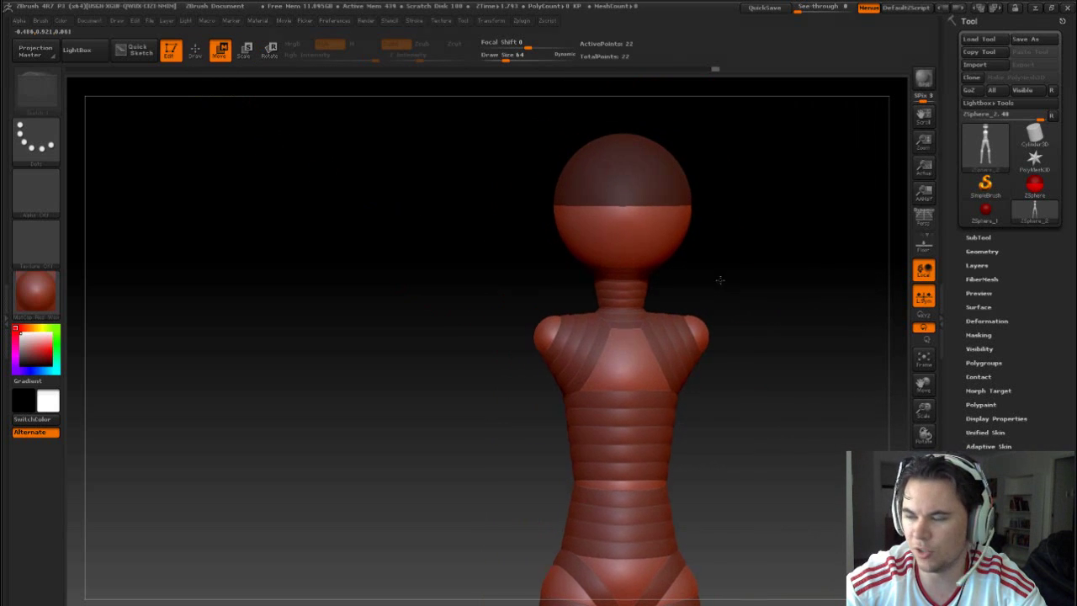
Move the mirrored shoulder ZSpheres slightly inward and enlarge them.
mouse_move(552, 337)
mouse_down()
mouse_move(536, 340)
mouse_move(540, 331)
mouse_move(558, 358)
mouse_move(562, 337)
mouse_move(570, 339)
mouse_up()
key(e)
key(w)
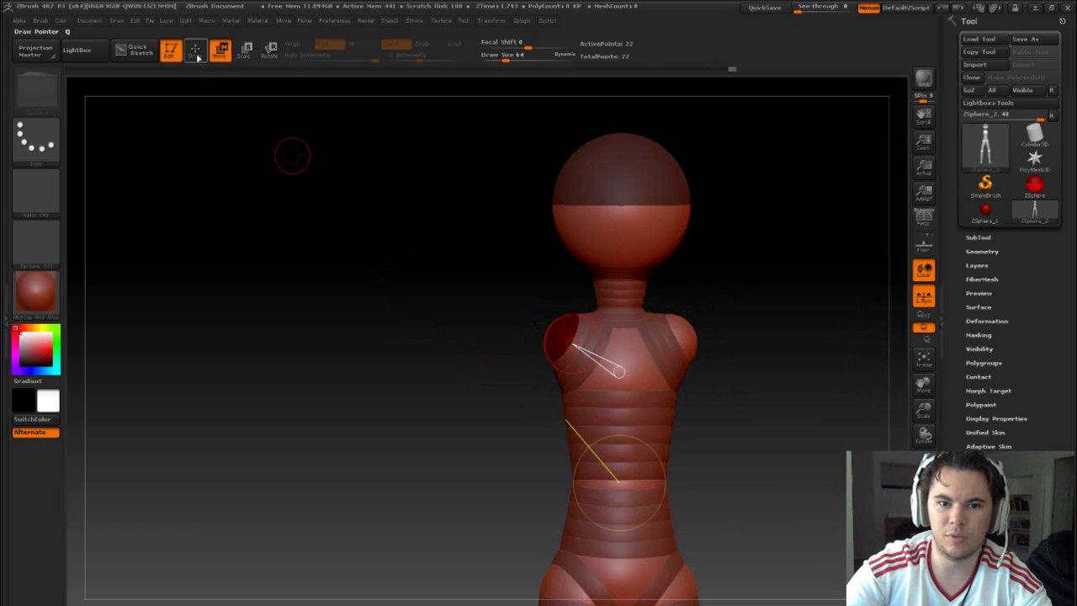
Add mirrored ZSpheres on the outer sides of the shoulders and move them outward and down to form the upper arms.
key(q)
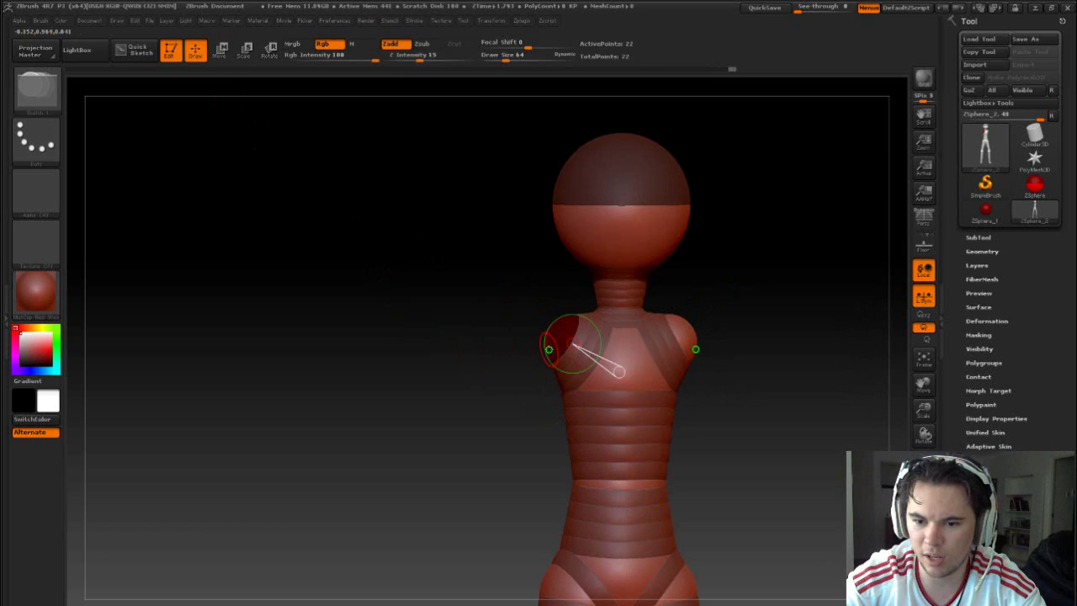
mouse_move(543, 350)
mouse_down()
mouse_move(451, 403)
mouse_move(463, 393)
mouse_move(458, 422)
mouse_move(450, 418)
mouse_up()
key(w)
Enlarge the chest ZSphere to widen the upper torso.
key(e)
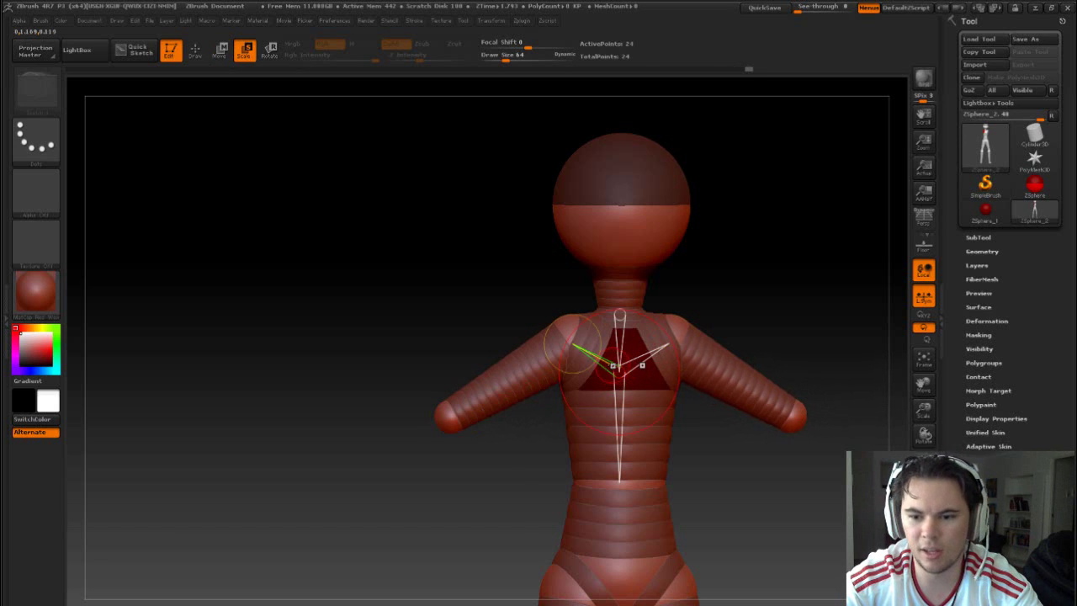
drag(620, 371, 628, 381)
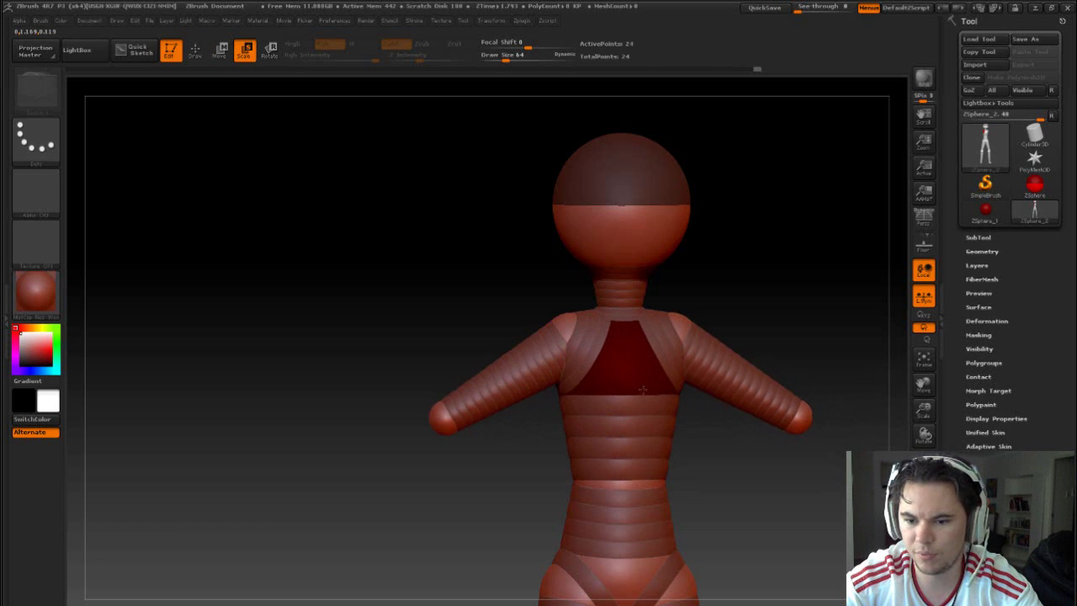
drag(643, 390, 697, 420)
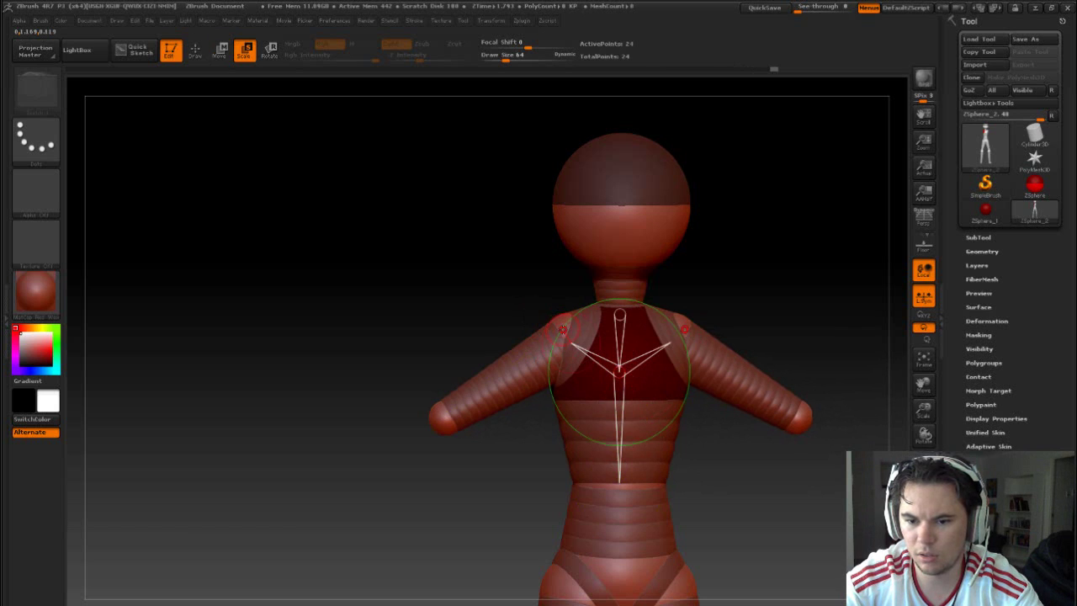
Move the mirrored shoulder ZSpheres slightly up and outward.
click(562, 328)
key(w)
drag(562, 326, 552, 314)
Move the mirrored ZSpheres at the ends of the upper arms outward to lengthen the arms, and enlarge them slightly.
drag(450, 420, 447, 423)
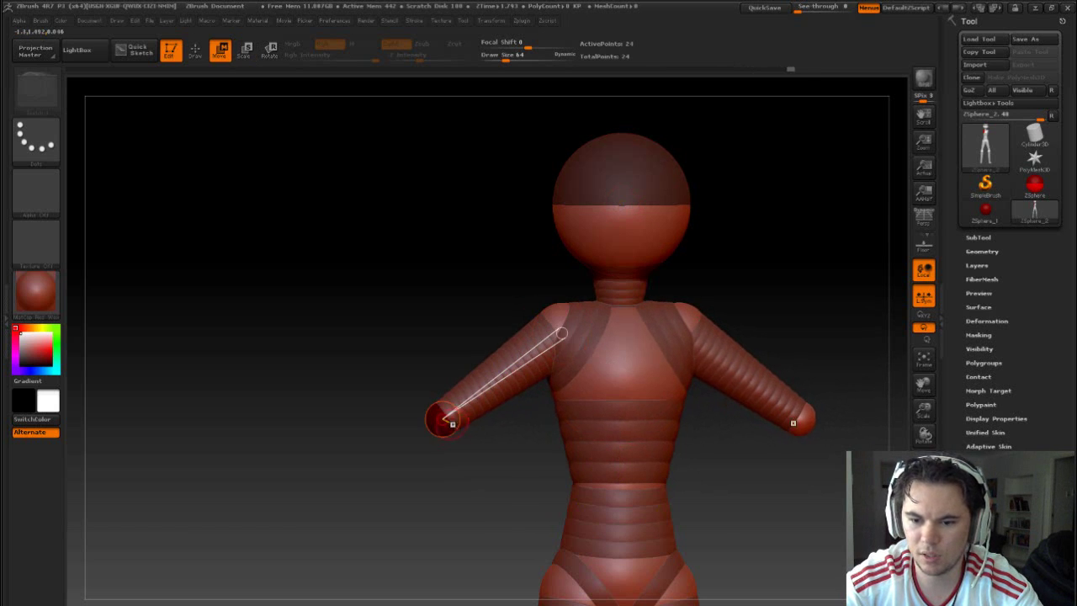
drag(713, 276, 766, 211)
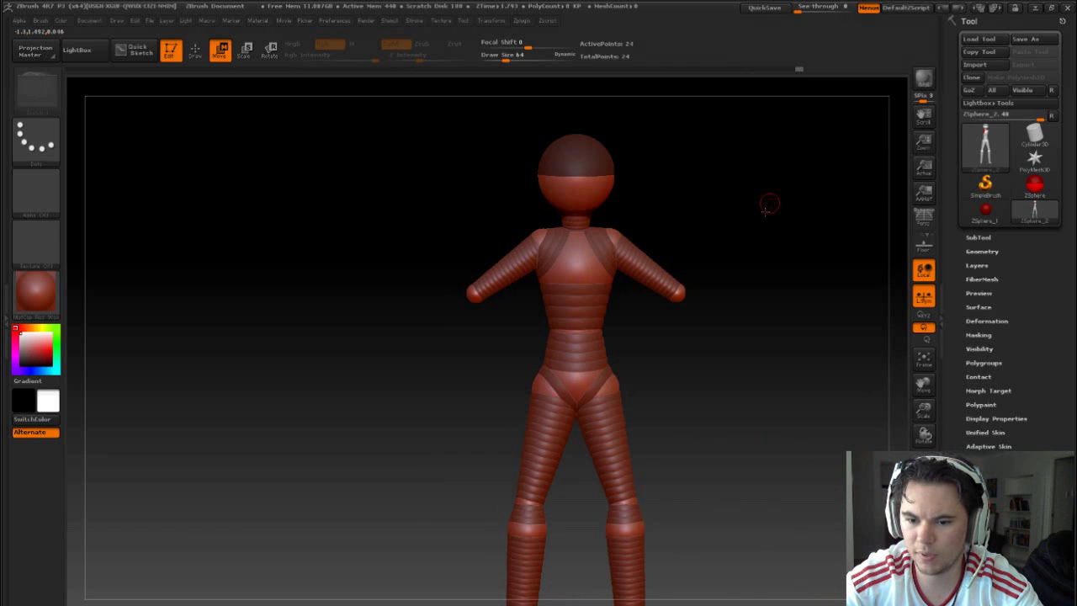
drag(474, 291, 463, 297)
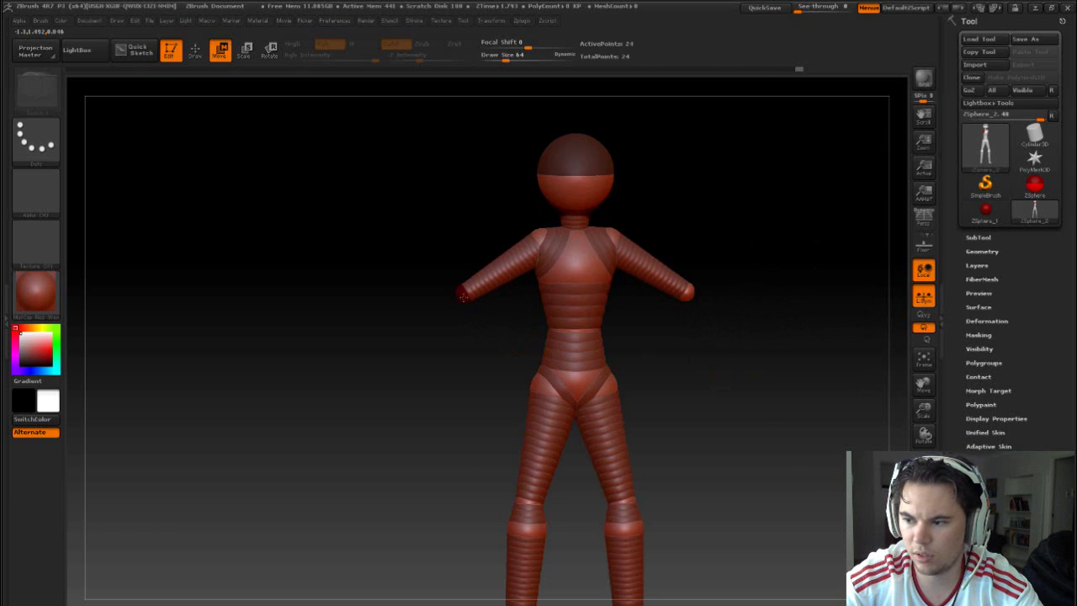
drag(463, 296, 536, 473)
key(e)
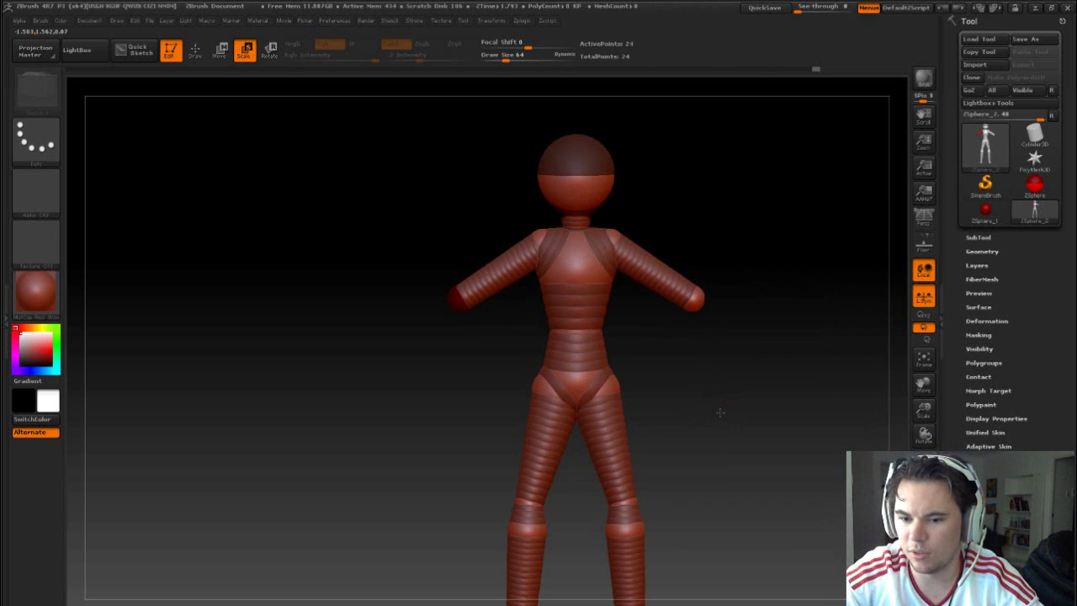
Add mirrored ZSpheres at the elbows, move them outward to form tapered forearms and shift the wrists slightly forward in side view.
drag(420, 390, 324, 315)
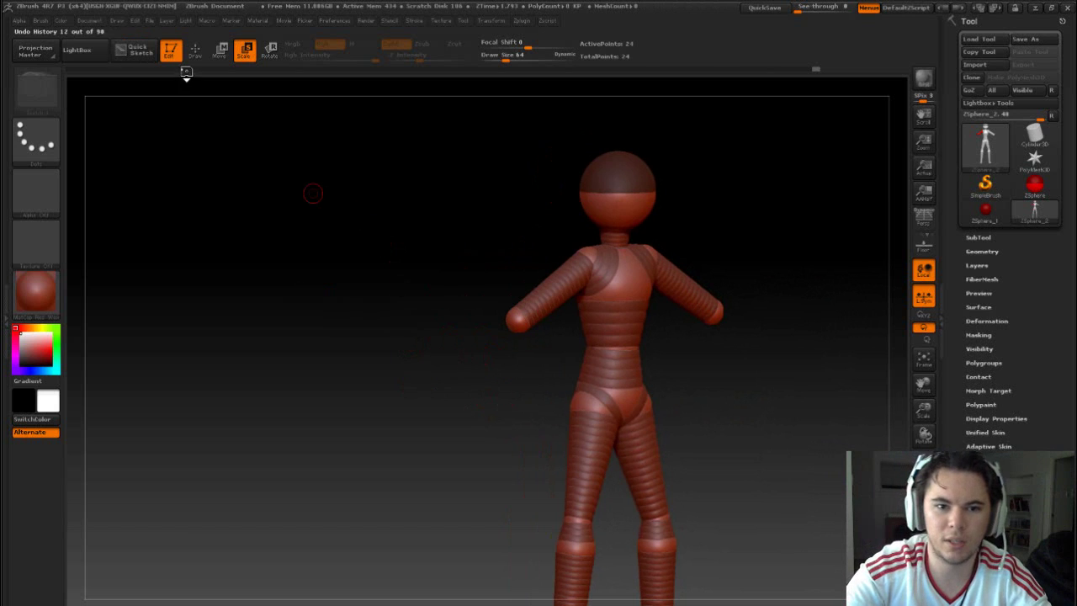
click(194, 50)
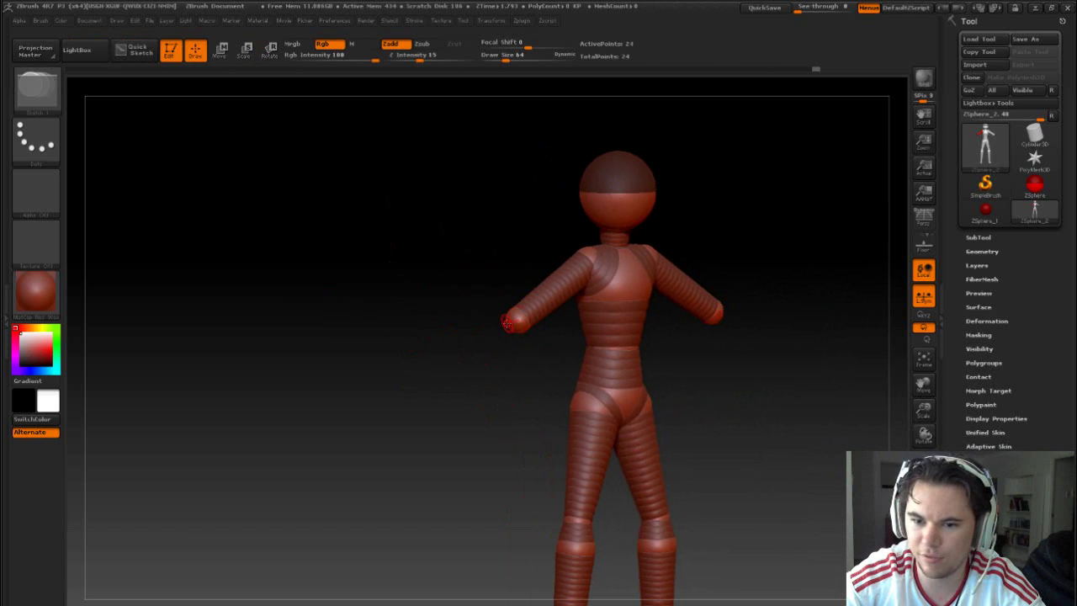
mouse_move(513, 325)
mouse_down()
mouse_move(481, 366)
mouse_move(436, 379)
mouse_move(505, 404)
mouse_move(449, 351)
mouse_move(465, 349)
mouse_move(479, 315)
mouse_up()
key(w)
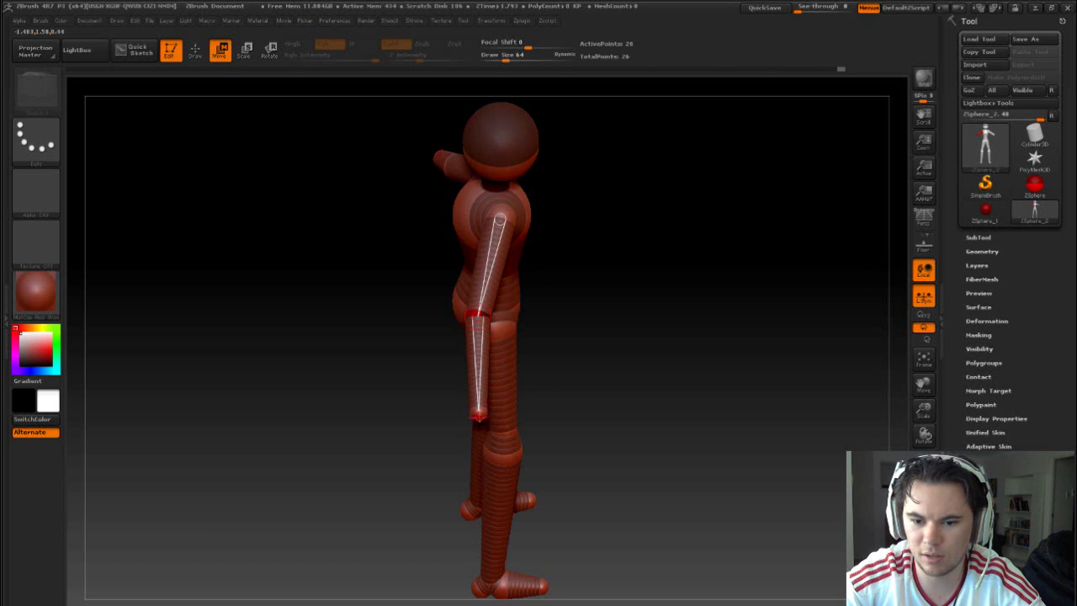
drag(478, 413, 489, 415)
Move the mirrored wrist ZSpheres slightly down and the elbow ZSpheres down and inward in front view to bend the arms.
shift+drag(602, 357, 563, 337)
alt+drag(590, 395, 505, 301)
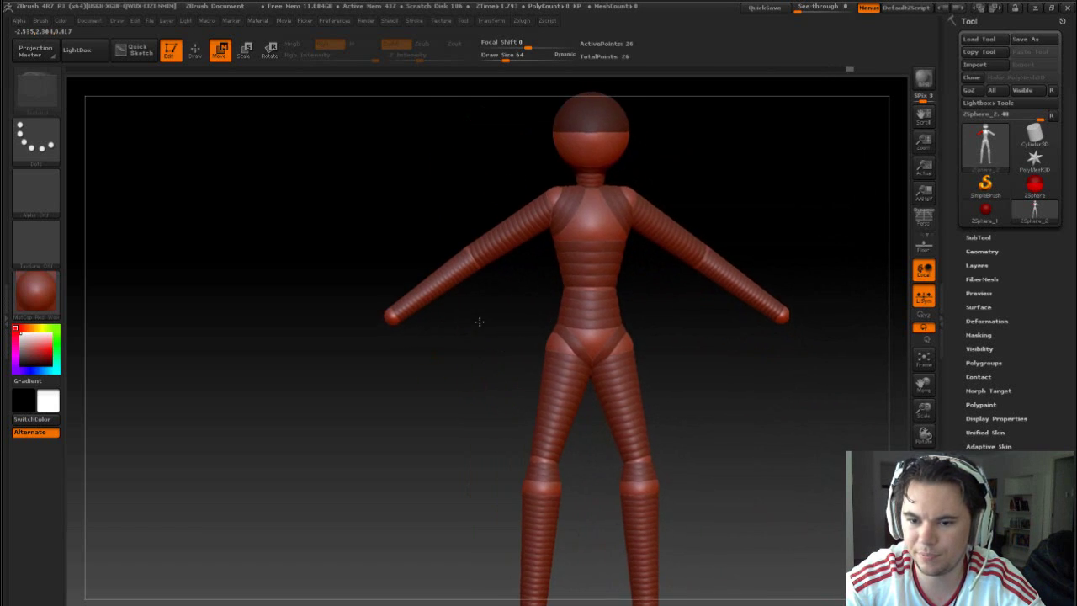
drag(388, 320, 396, 332)
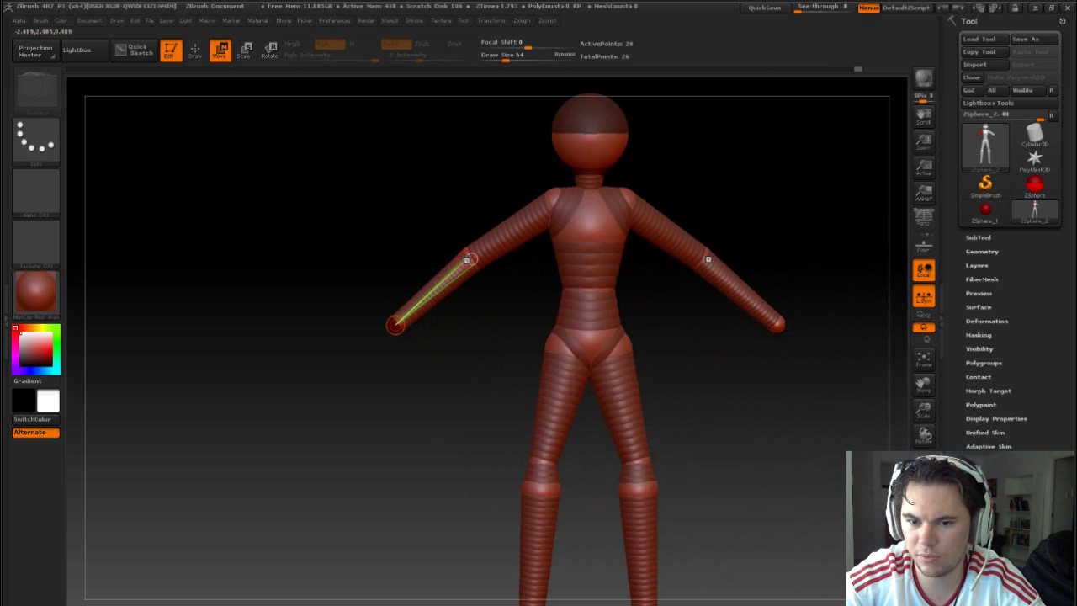
drag(469, 261, 477, 271)
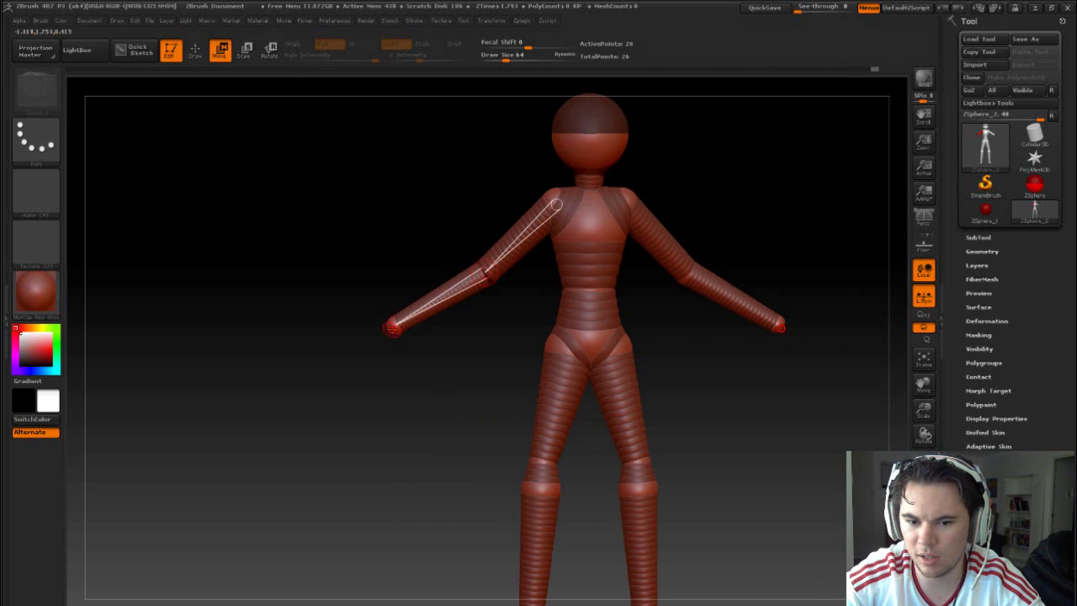
Move the mirrored wrist ZSpheres down to straighten the forearms, and add larger mirrored ZSpheres beyond them as hands.
drag(394, 329, 398, 350)
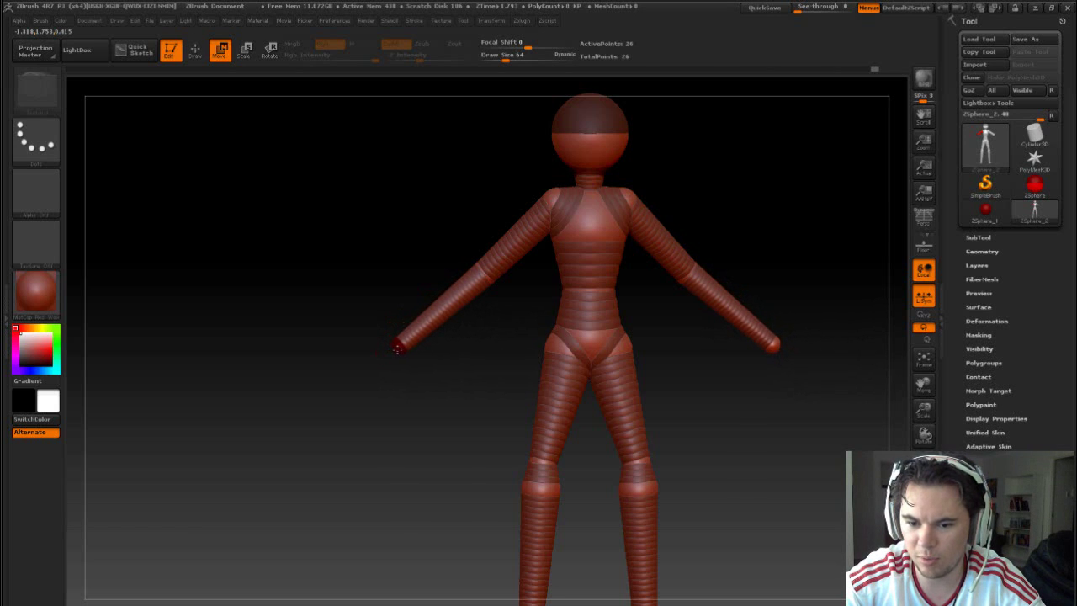
drag(382, 392, 423, 393)
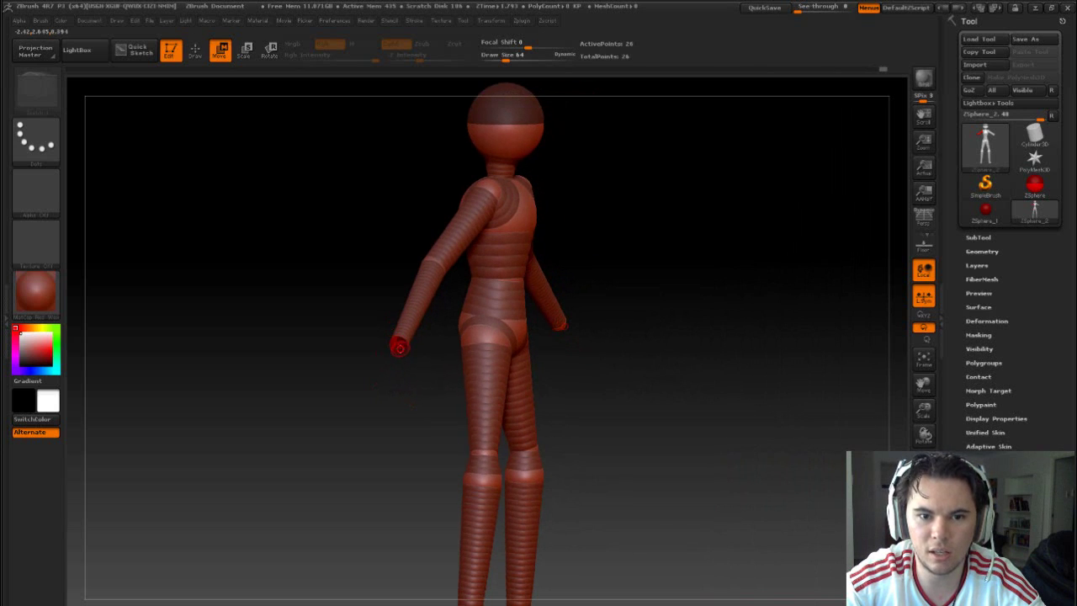
key(q)
drag(399, 343, 405, 334)
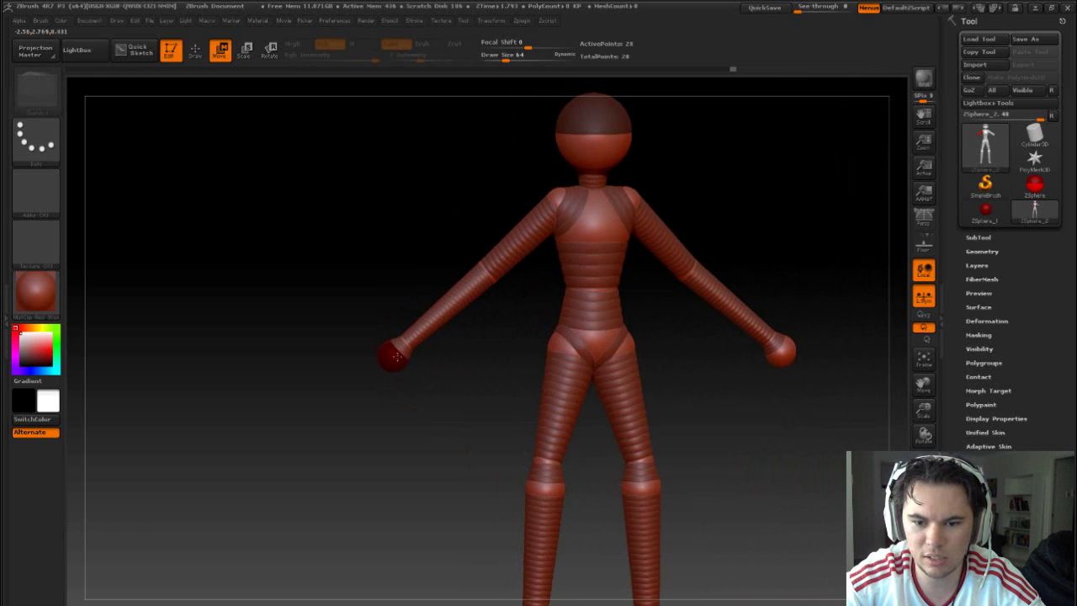
mouse_move(397, 357)
mouse_down()
mouse_move(433, 375)
mouse_move(468, 347)
mouse_up()
drag(601, 228, 689, 295)
alt+drag(621, 286, 603, 284)
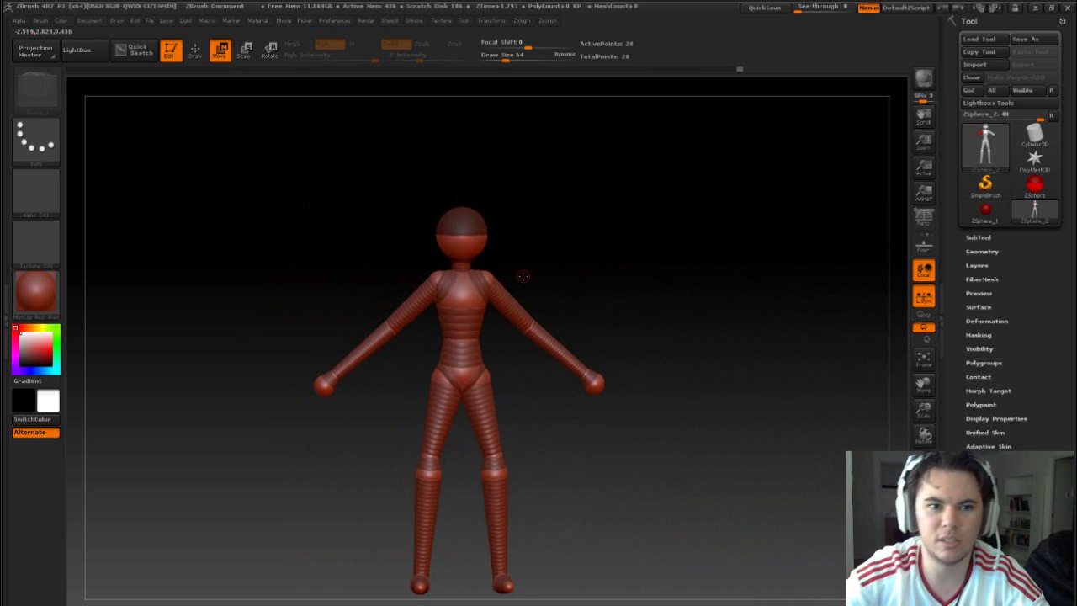
Start saving the project under a new name and browse to the Supanova_2016 folder on Local Disk (F:).
click(150, 20)
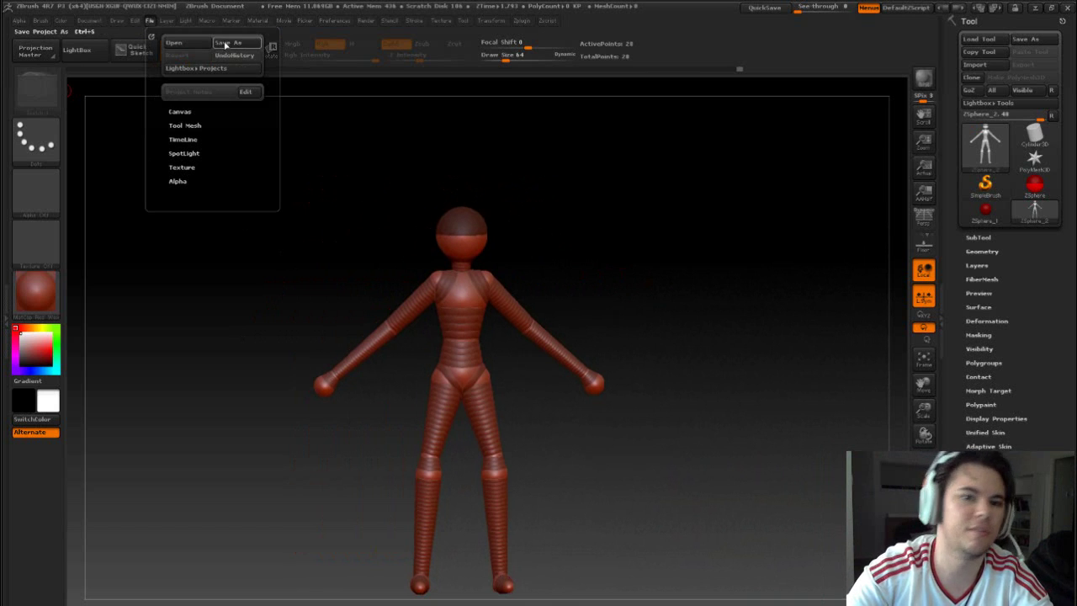
click(233, 43)
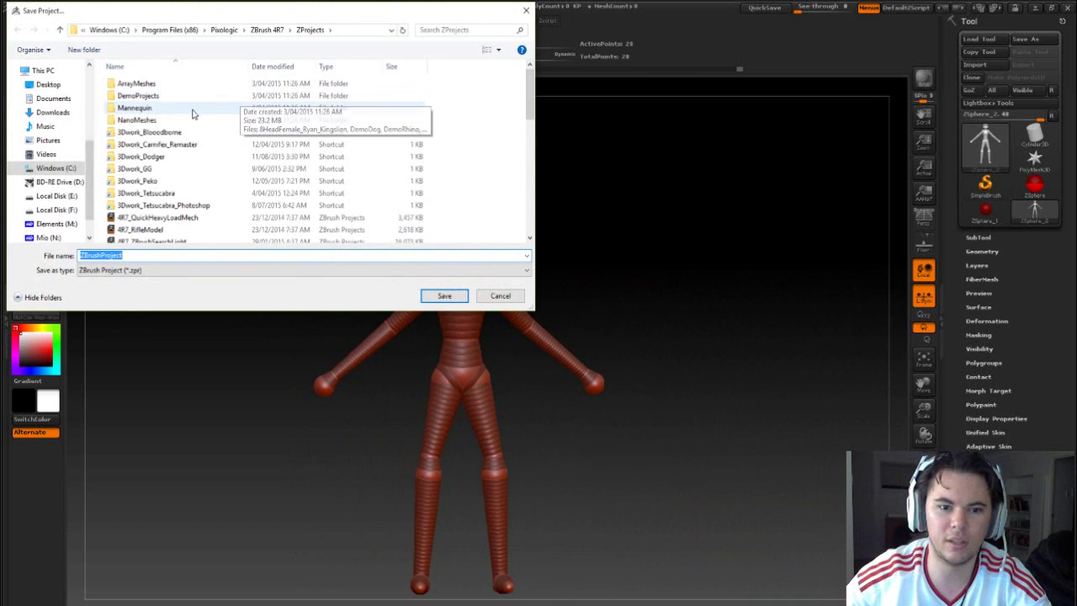
scroll(199, 148, down, 15)
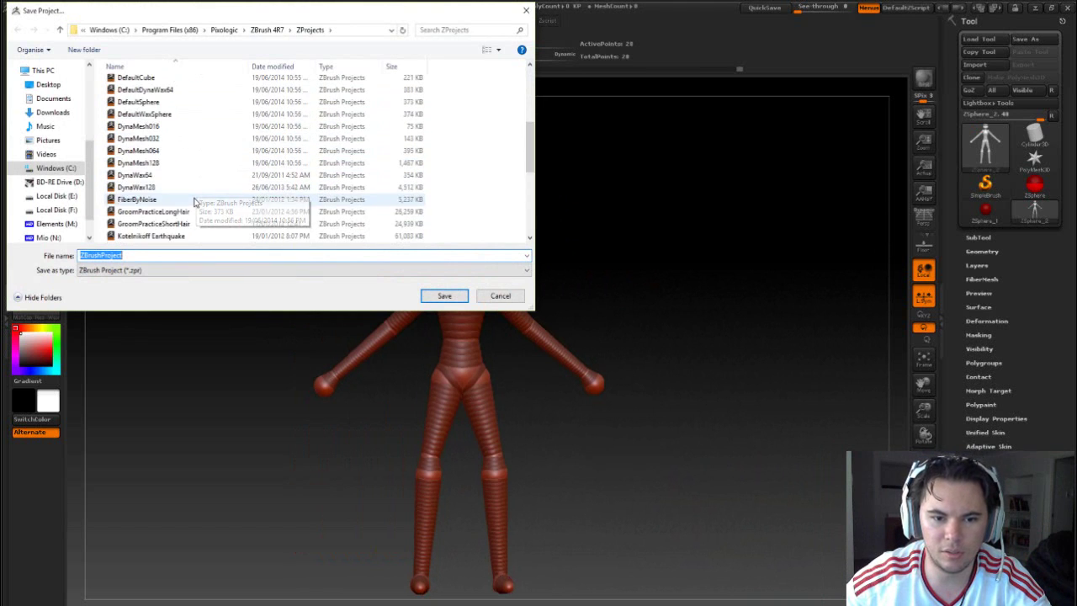
click(190, 176)
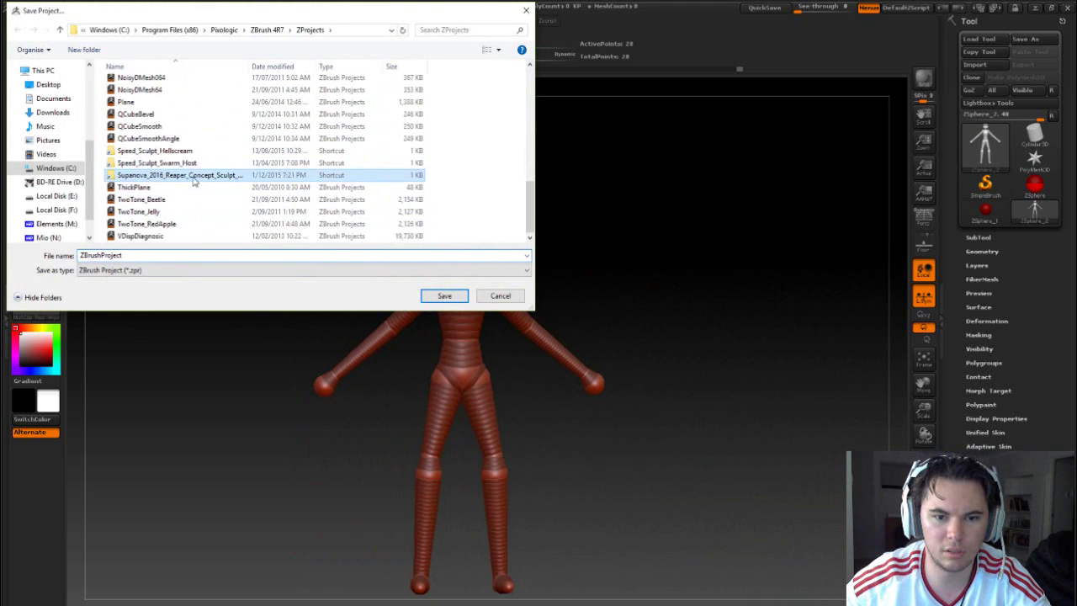
double_click(183, 176)
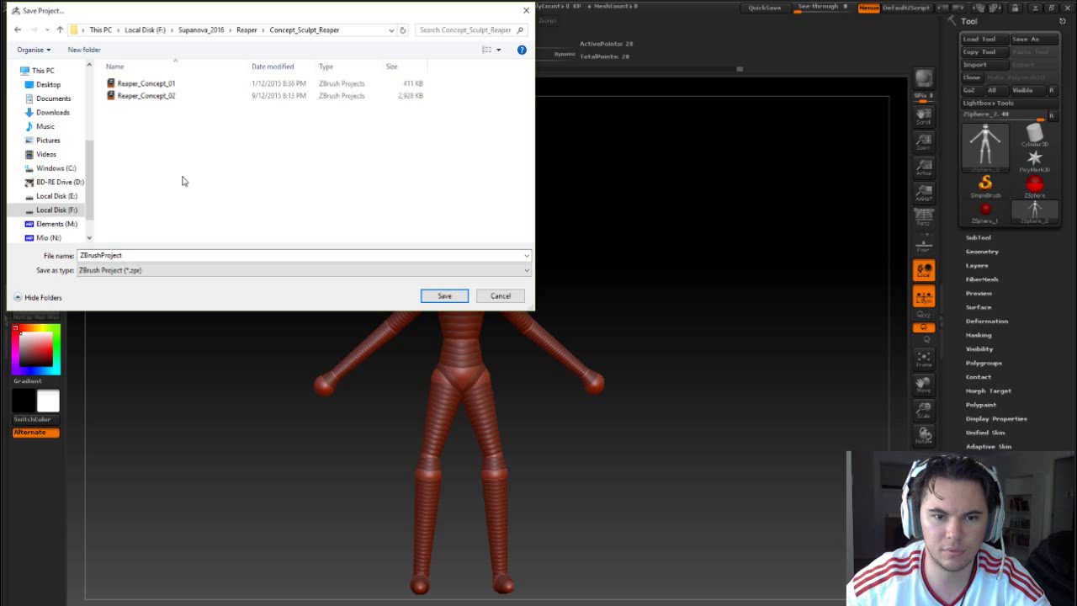
click(202, 30)
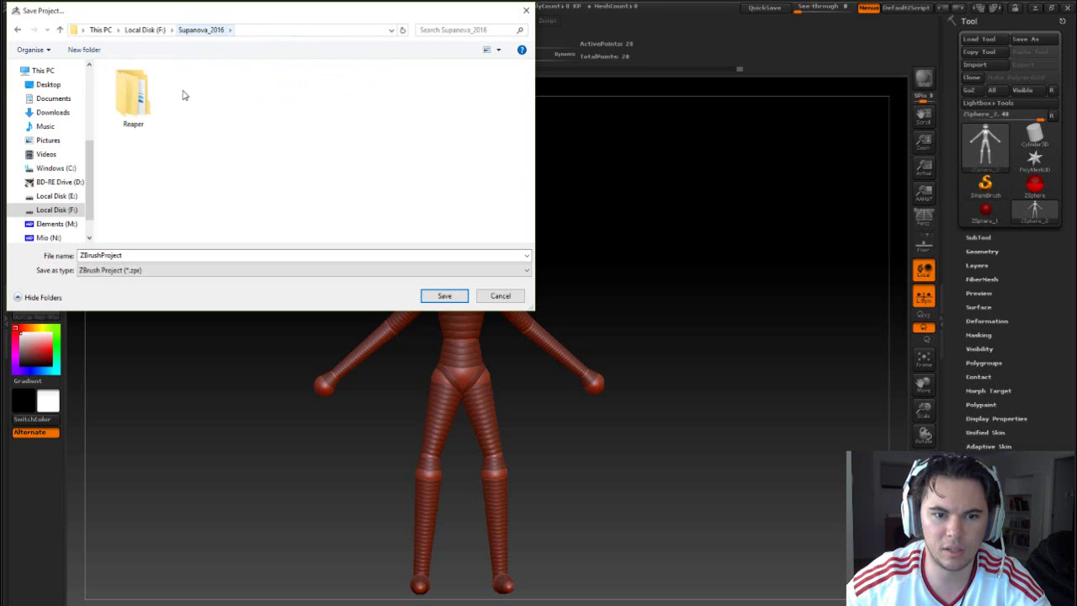
Create a folder named Tracer inside Supanova_2016 and open it.
click(84, 50)
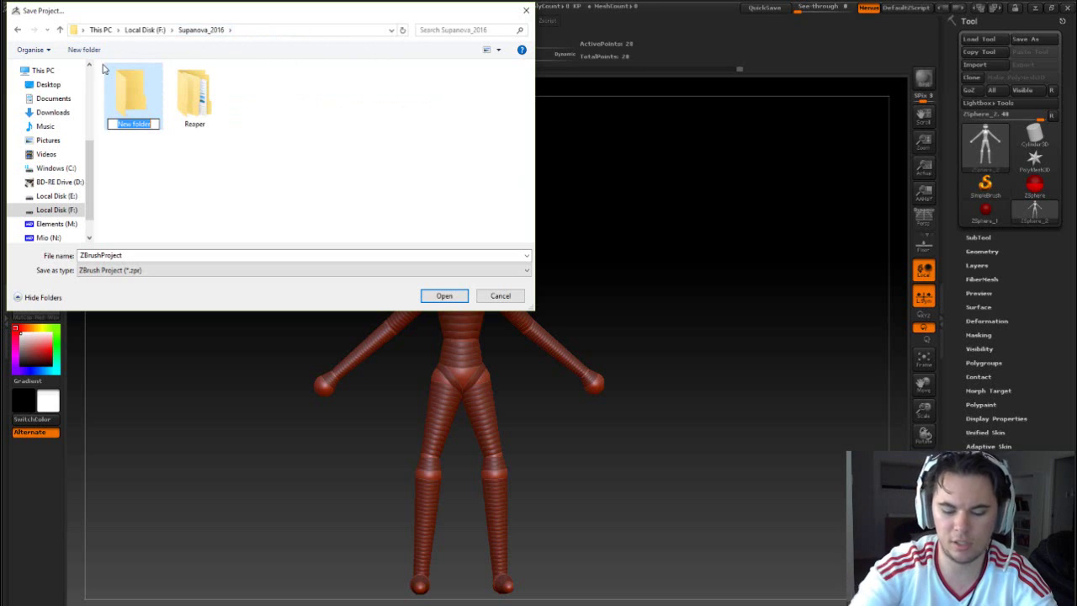
text(Te)
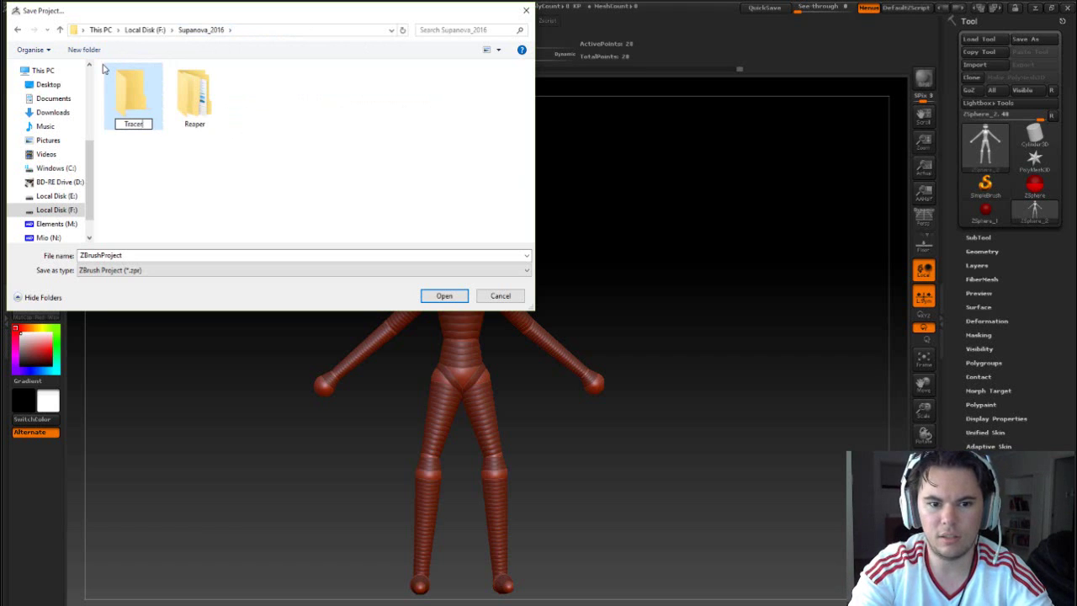
text(acer)
key(Return)
key(Return)
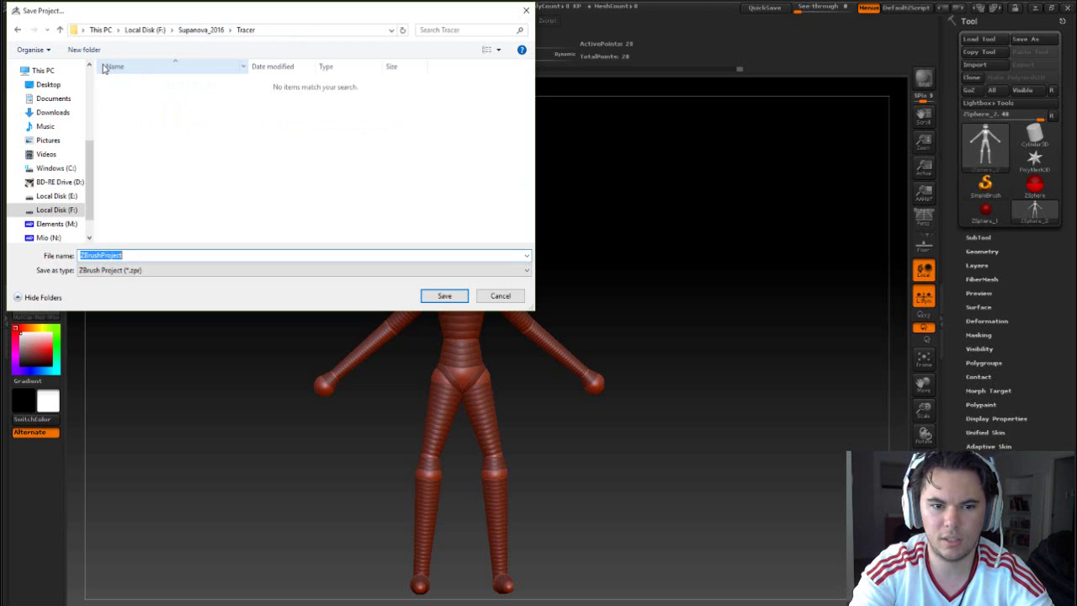
Reuse the file name Reaper_Concept_01 from the Concept_Sculpt_Reaper folder as the naming pattern, and return to the Tracer folder.
text(Tracer_Concept)
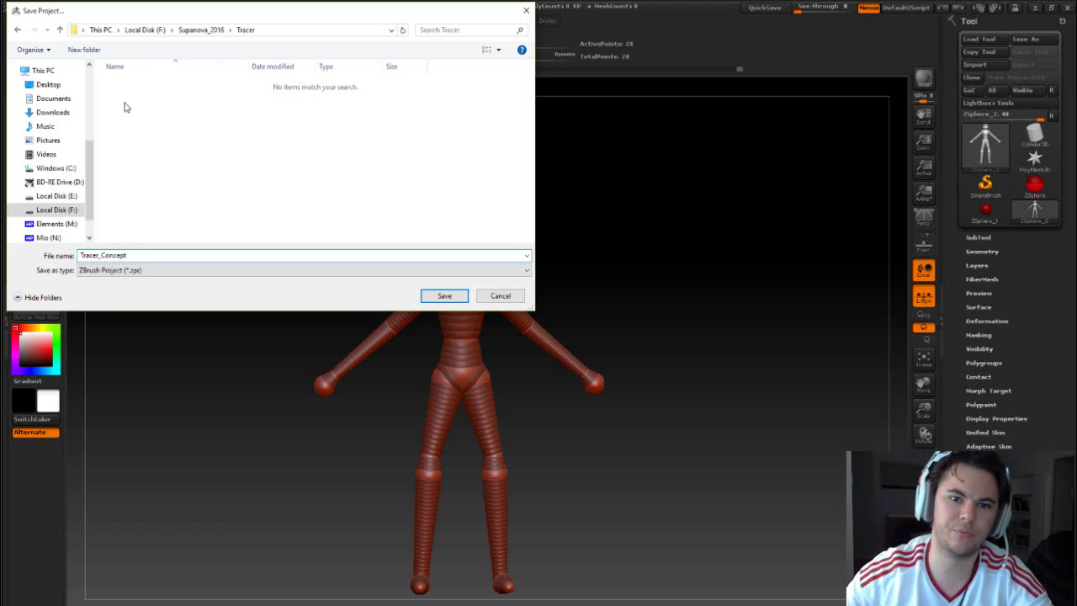
click(195, 31)
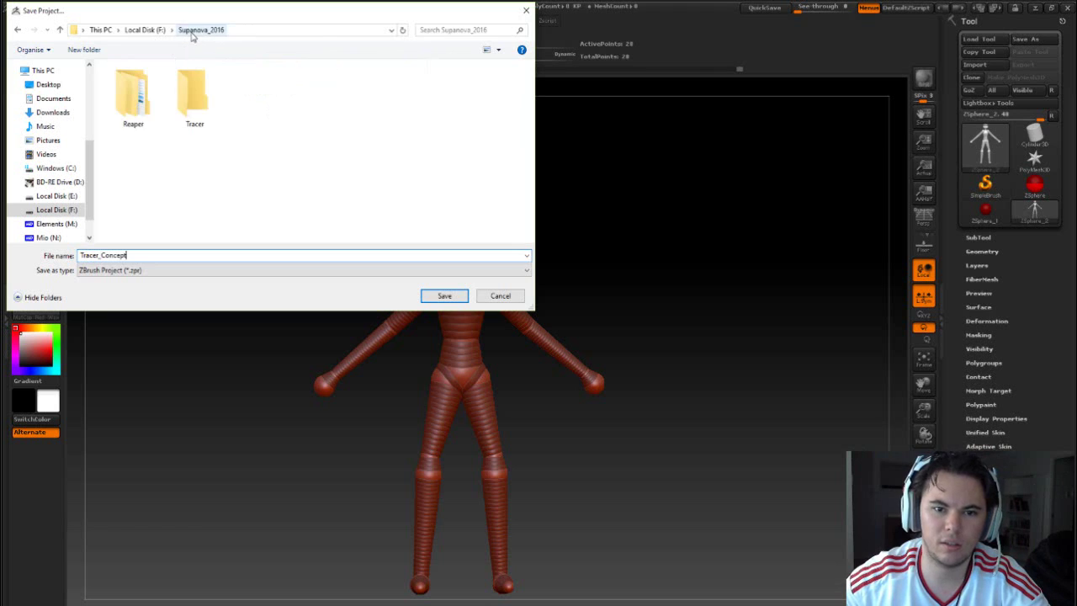
double_click(120, 92)
double_click(134, 83)
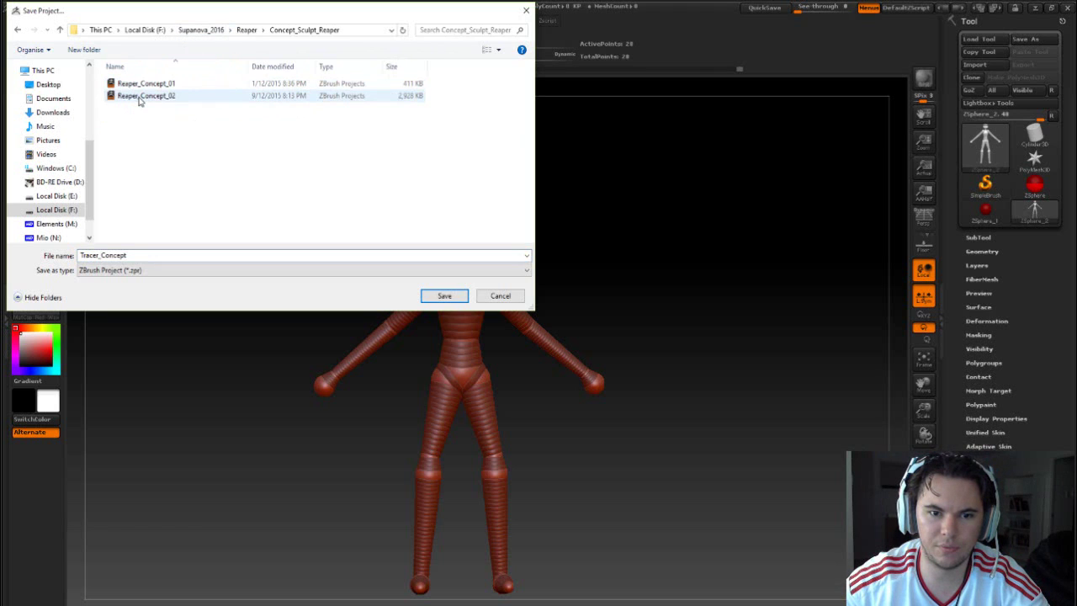
click(159, 85)
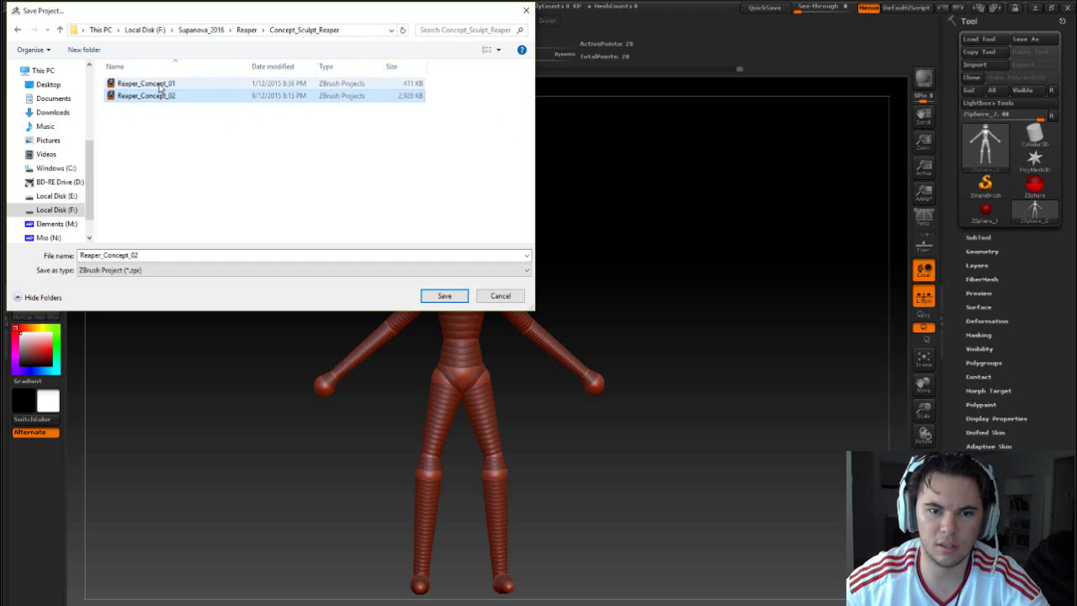
double_click(159, 254)
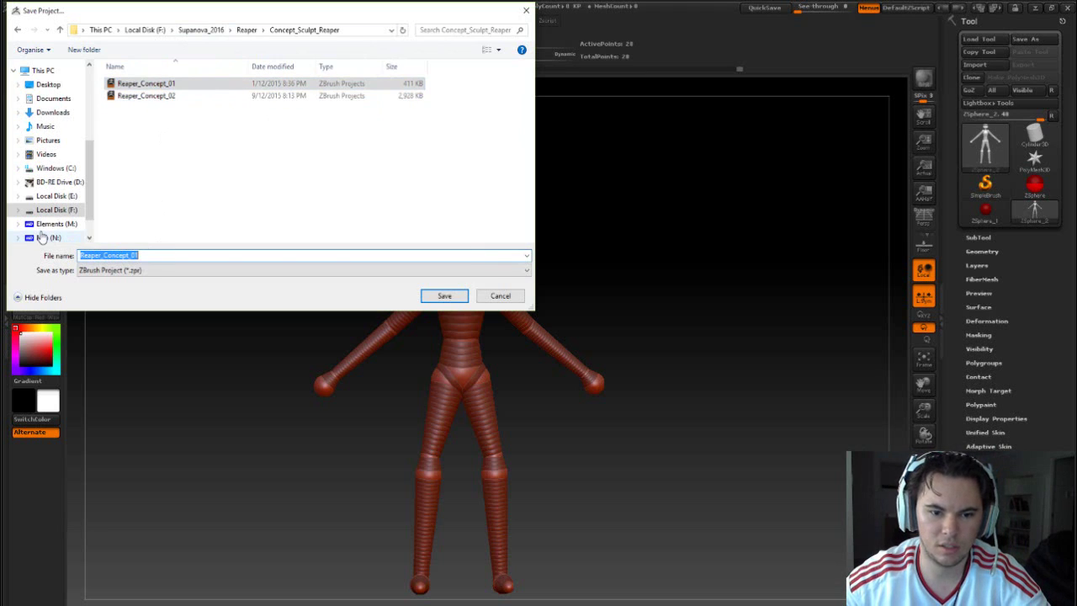
click(202, 30)
double_click(197, 103)
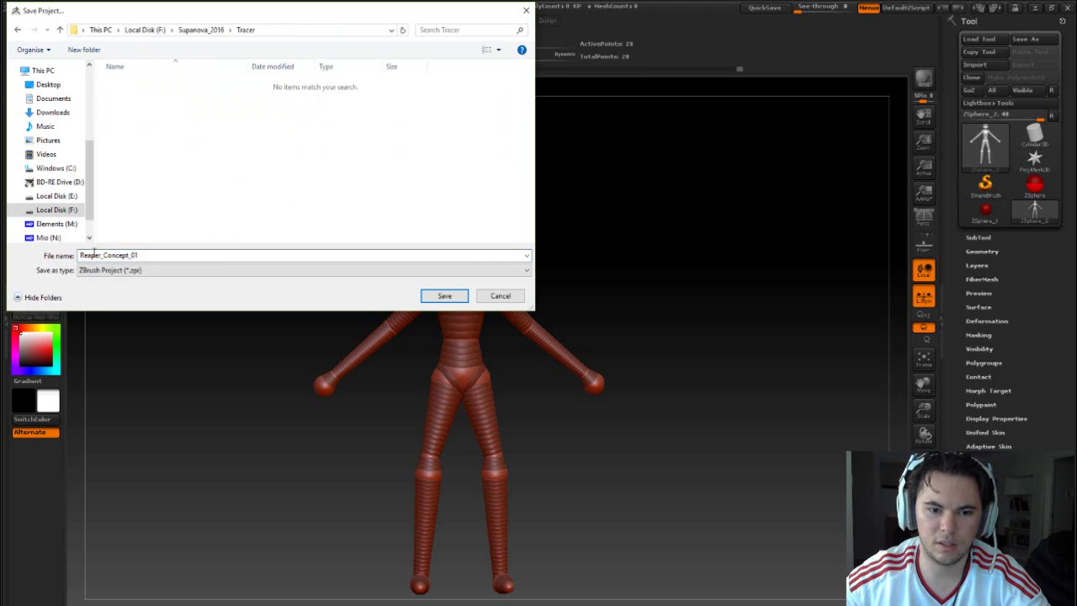
Change the file name to Tracer_Concept_01, save the project and dismiss the LightBox shortcut notice.
double_click(104, 256)
drag(102, 256, 43, 258)
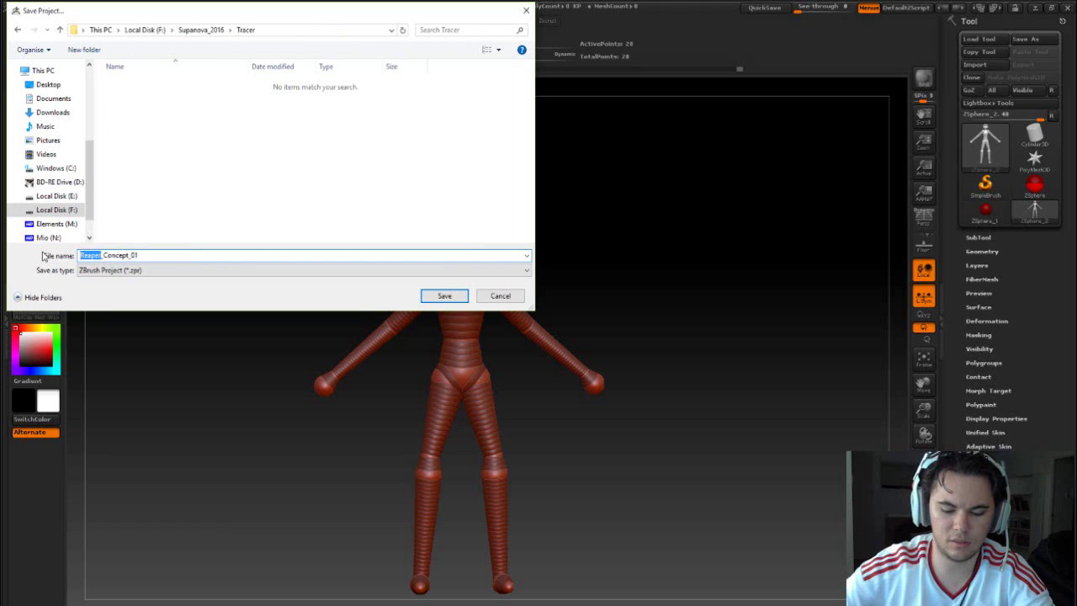
text(Tracer)
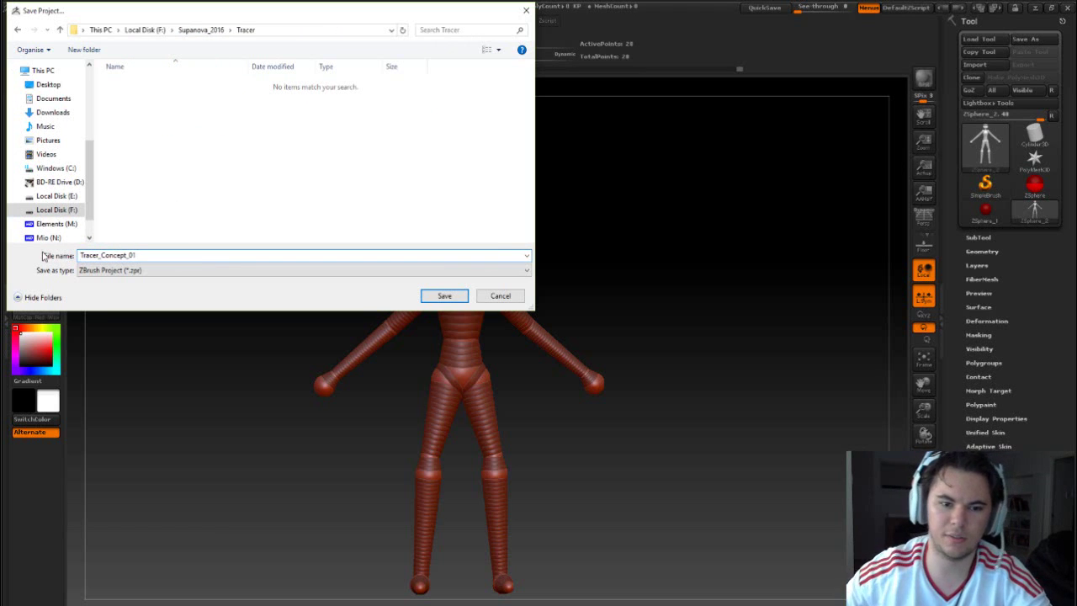
click(439, 295)
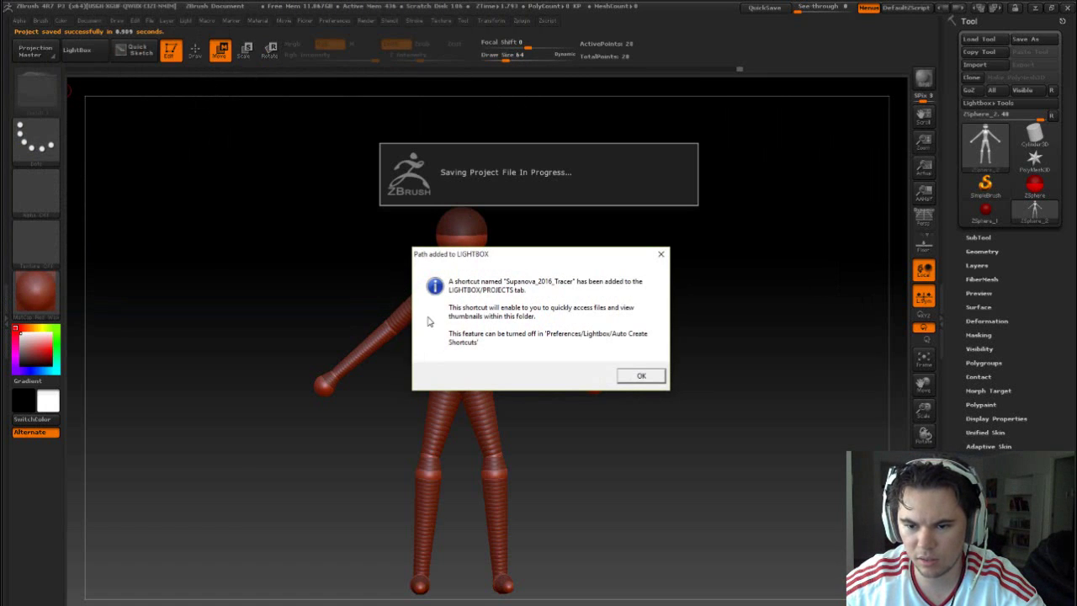
click(627, 376)
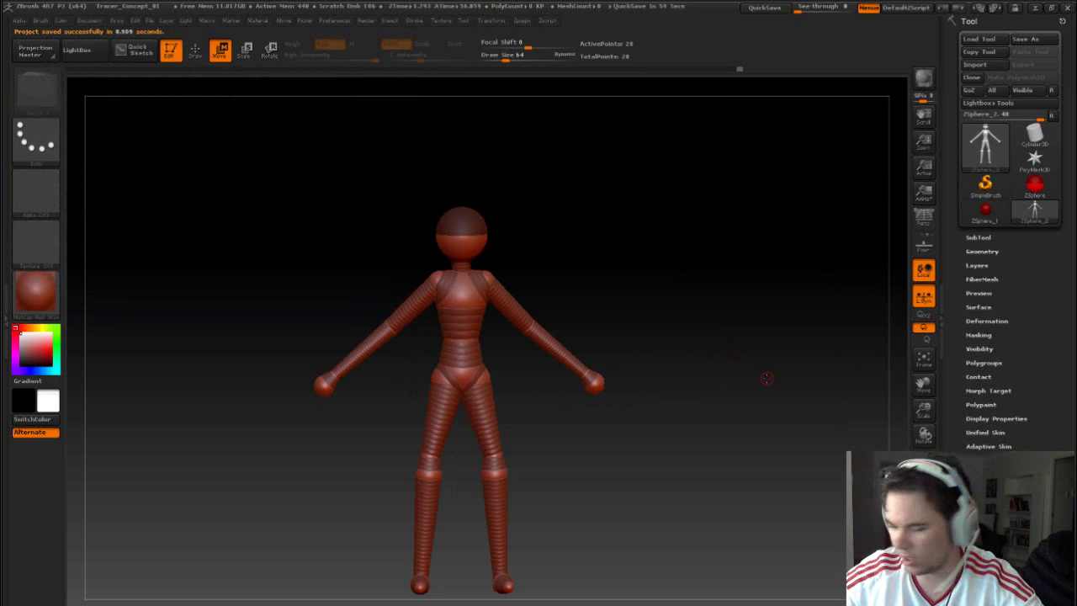
Preview the whole figure as an adaptive skin mesh and switch back to the ZSphere display.
key(a)
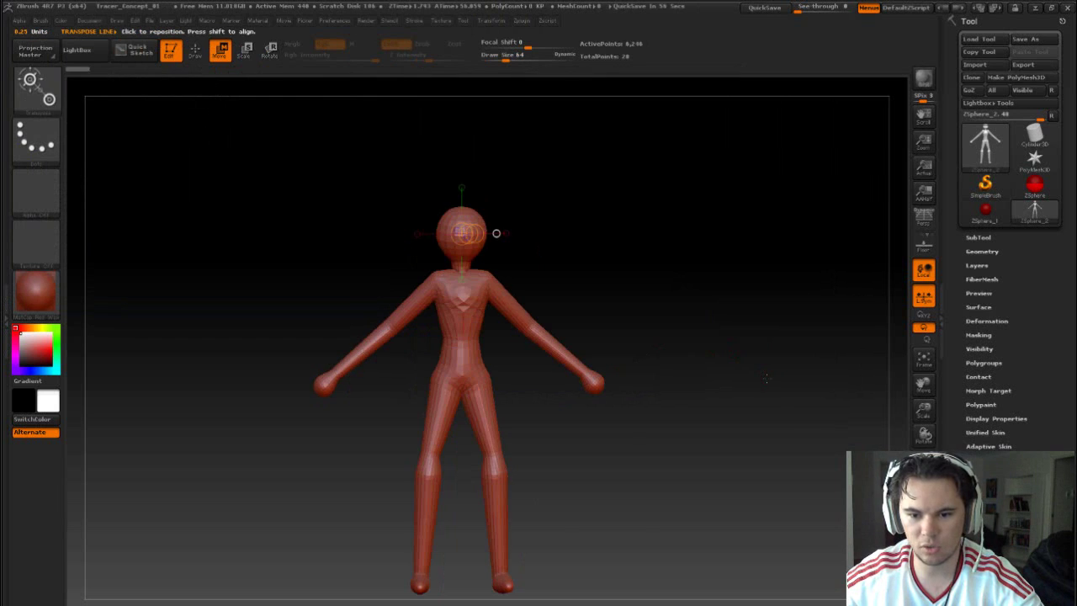
key(a)
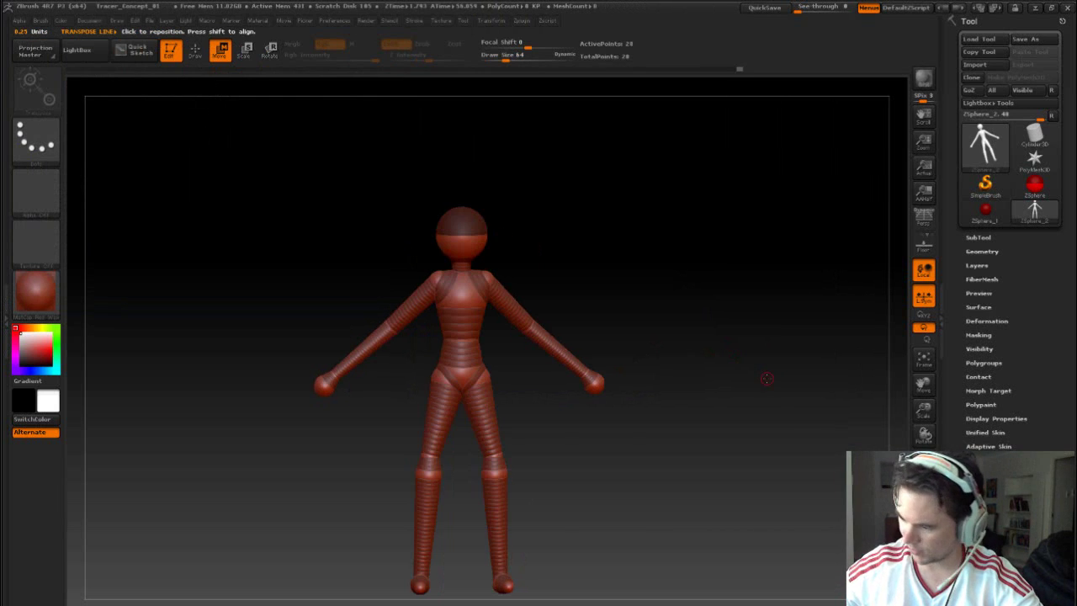